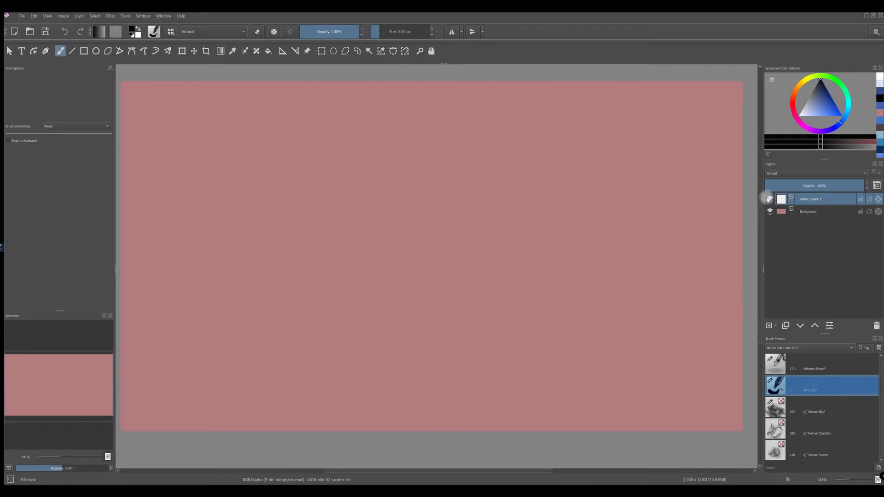
# Step: Draw three stacked freehand outline selections forming a tapered cone, each segment wider than the one above
pyautogui.click(358, 52)
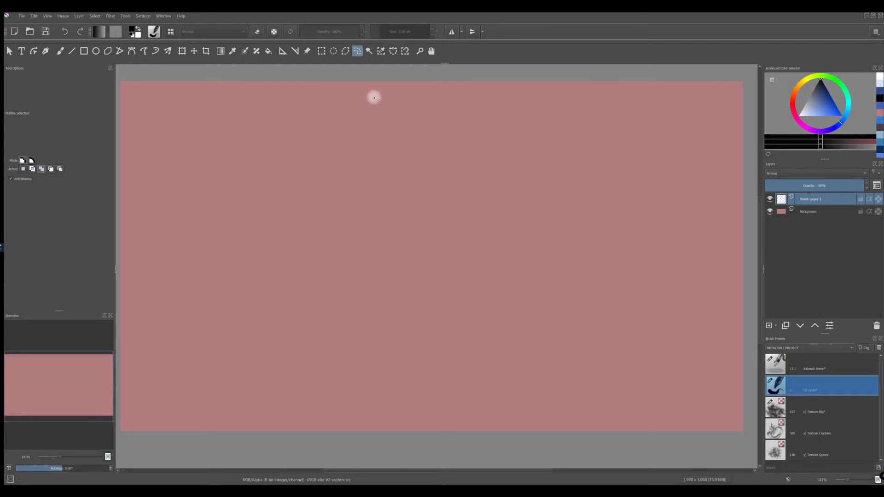
pyautogui.moveTo(352, 116)
pyautogui.mouseDown()
pyautogui.moveTo(333, 173)
pyautogui.moveTo(405, 180)
pyautogui.moveTo(415, 164)
pyautogui.moveTo(388, 92)
pyautogui.mouseUp()
pyautogui.moveTo(333, 176)
pyautogui.mouseDown()
pyautogui.moveTo(323, 197)
pyautogui.moveTo(335, 268)
pyautogui.moveTo(433, 230)
pyautogui.moveTo(358, 179)
pyautogui.moveTo(333, 178)
pyautogui.mouseUp()
pyautogui.moveTo(407, 382)
pyautogui.mouseDown()
pyautogui.moveTo(429, 285)
pyautogui.moveTo(324, 267)
pyautogui.mouseUp()
# Step: Fill the three selected segments with a medium bright blue foreground color
pyautogui.click(828, 111)
pyautogui.click(825, 103)
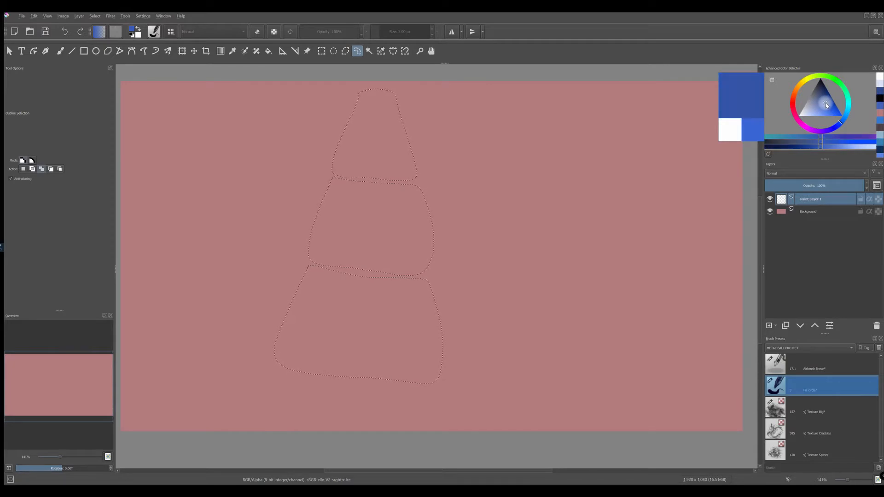
pyautogui.click(827, 111)
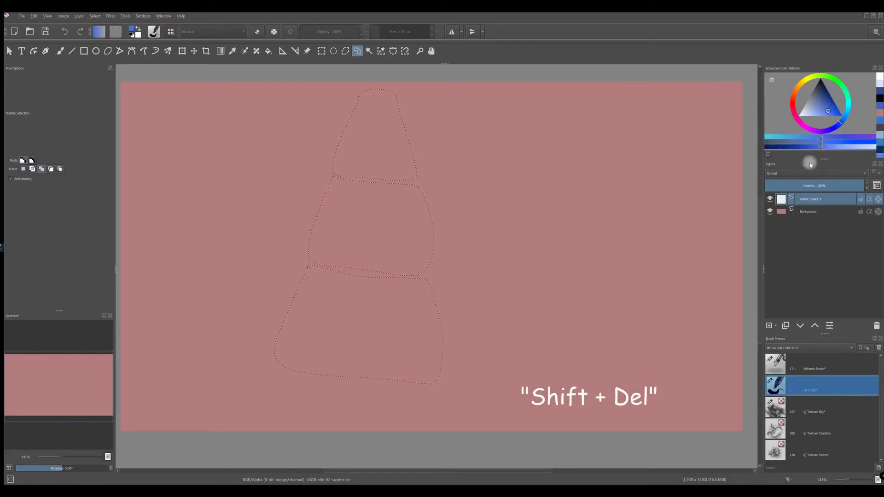
pyautogui.hotkey('shift', 'Delete')
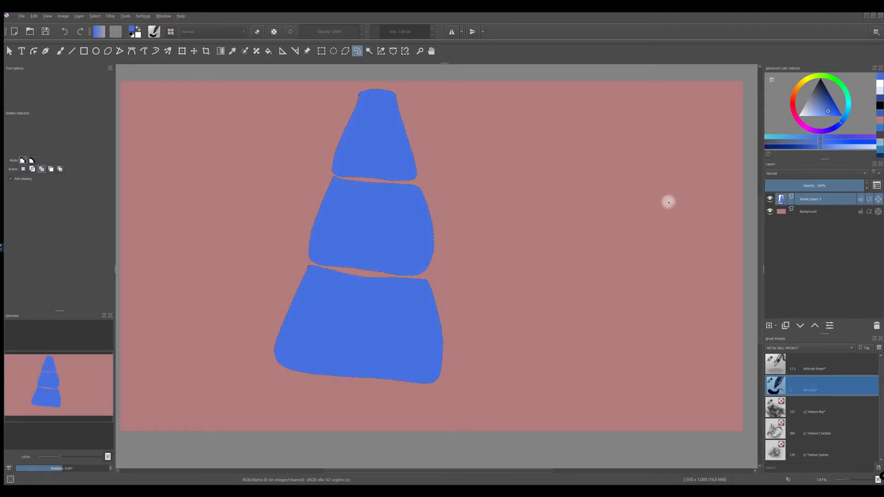
# Step: Rename the layer holding the blue segments as BASE COLOR
pyautogui.doubleClick(810, 203)
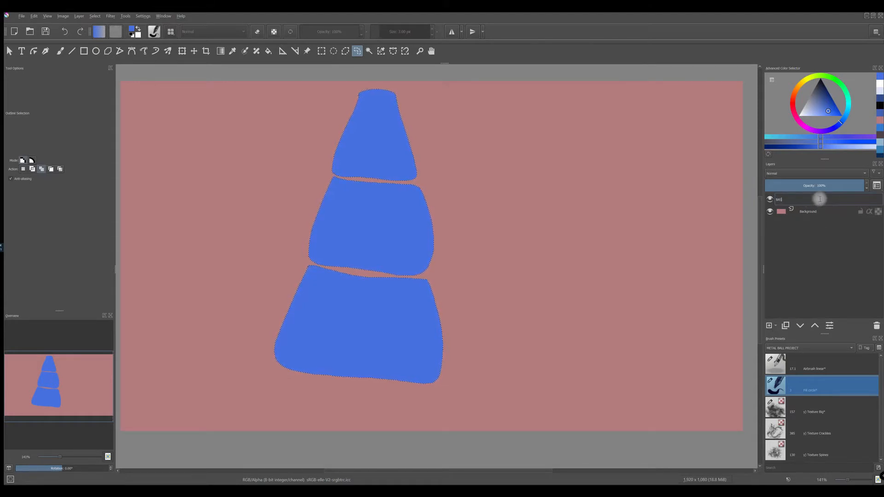
pyautogui.write('BASE COLOR')
pyautogui.press('Return')
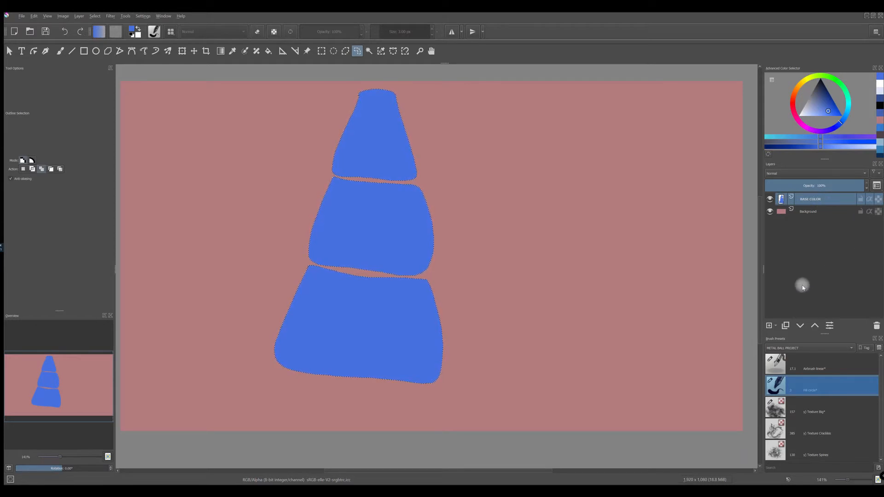
# Step: Add a new paint layer above BASE COLOR and set its blending mode to Multiply
pyautogui.click(769, 326)
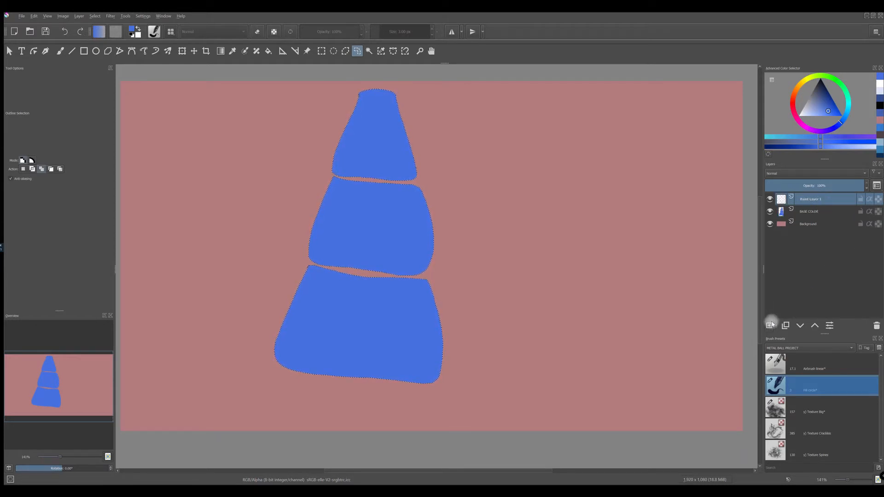
pyautogui.click(802, 173)
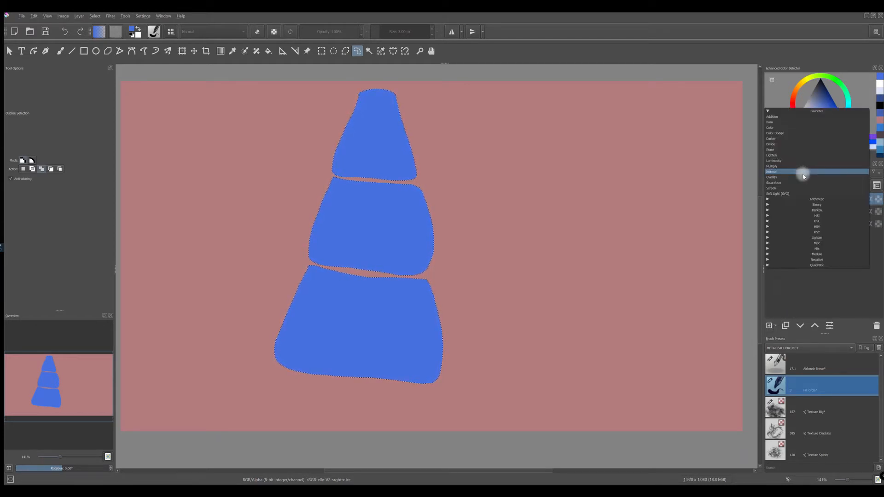
pyautogui.click(774, 168)
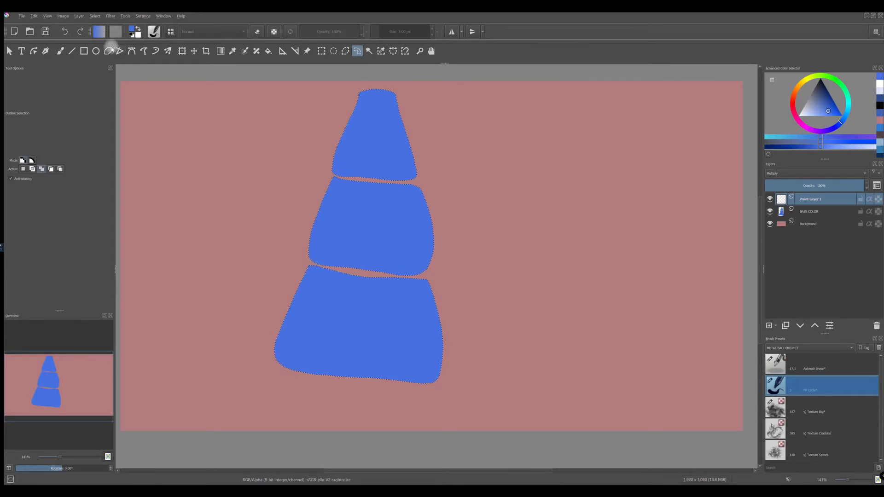
# Step: Set up the Airbrush linear brush with black as the foreground color, 25% opacity and a 100 px size
pyautogui.click(59, 52)
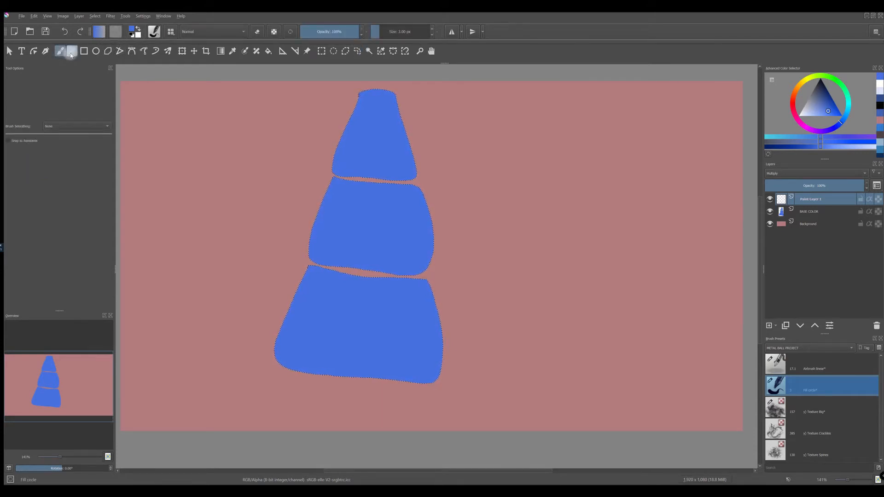
pyautogui.click(170, 32)
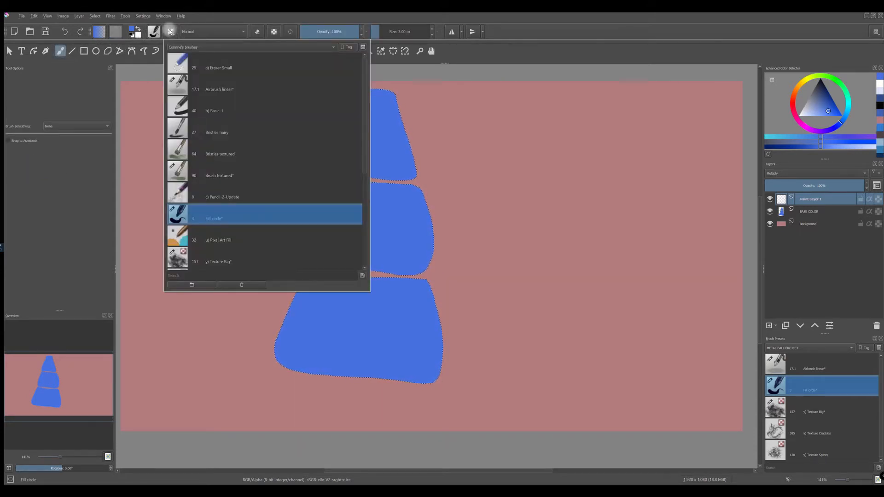
pyautogui.click(178, 85)
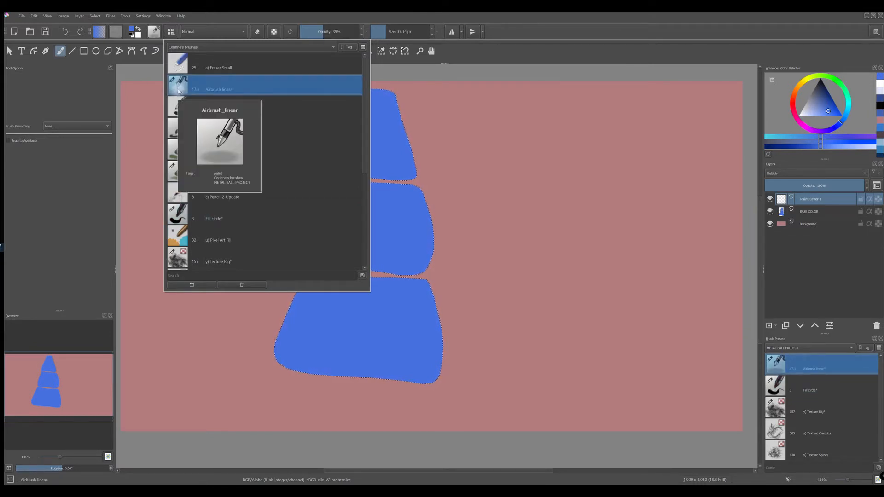
pyautogui.click(565, 36)
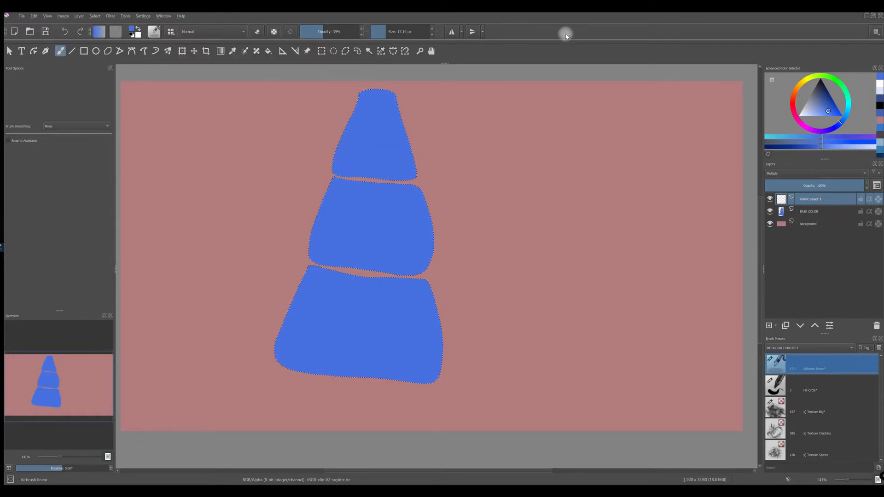
pyautogui.press('d')
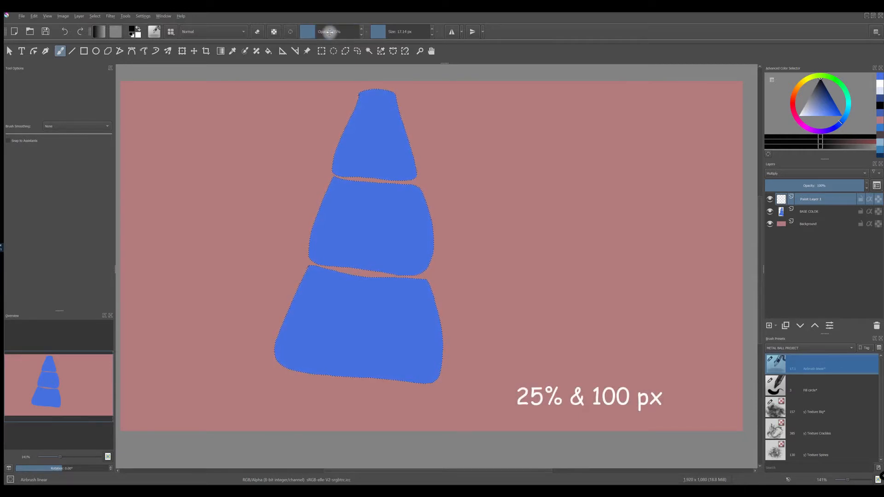
pyautogui.moveTo(395, 32); pyautogui.dragTo(401, 34)
pyautogui.write('100')
pyautogui.press('Return')
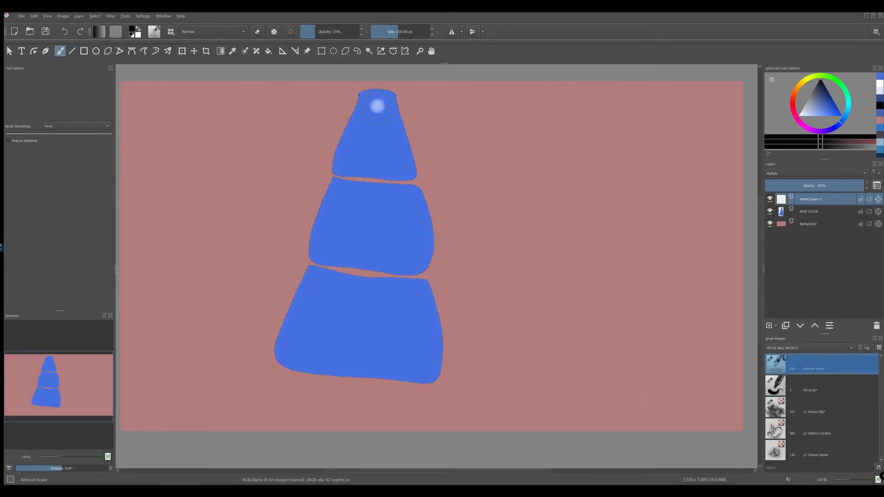
# Step: Airbrush black shadows down the right half of all three segments and name the layer SHADOW
pyautogui.moveTo(385, 96)
pyautogui.mouseDown()
pyautogui.moveTo(415, 272)
pyautogui.moveTo(392, 78)
pyautogui.moveTo(429, 286)
pyautogui.moveTo(420, 178)
pyautogui.moveTo(384, 125)
pyautogui.moveTo(392, 87)
pyautogui.moveTo(402, 313)
pyautogui.moveTo(389, 292)
pyautogui.mouseUp()
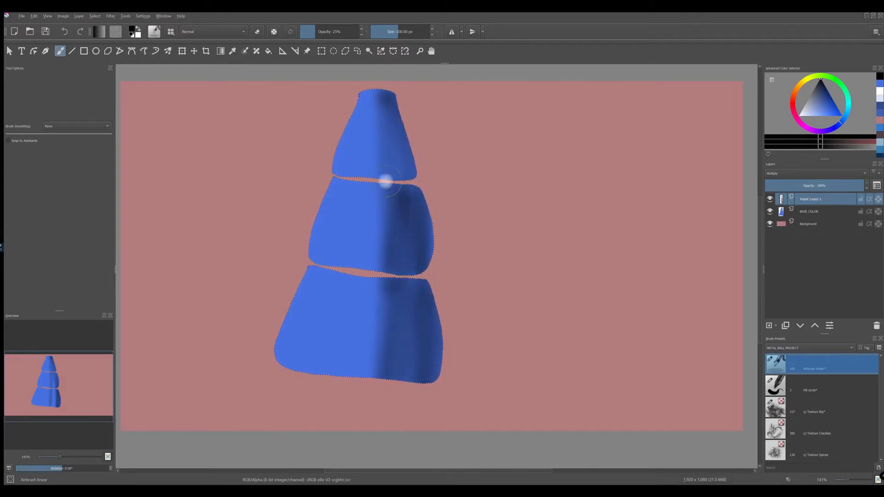
pyautogui.moveTo(386, 185)
pyautogui.mouseDown()
pyautogui.moveTo(403, 173)
pyautogui.moveTo(389, 89)
pyautogui.mouseUp()
pyautogui.moveTo(411, 196)
pyautogui.mouseDown()
pyautogui.moveTo(393, 388)
pyautogui.moveTo(428, 345)
pyautogui.moveTo(412, 250)
pyautogui.mouseUp()
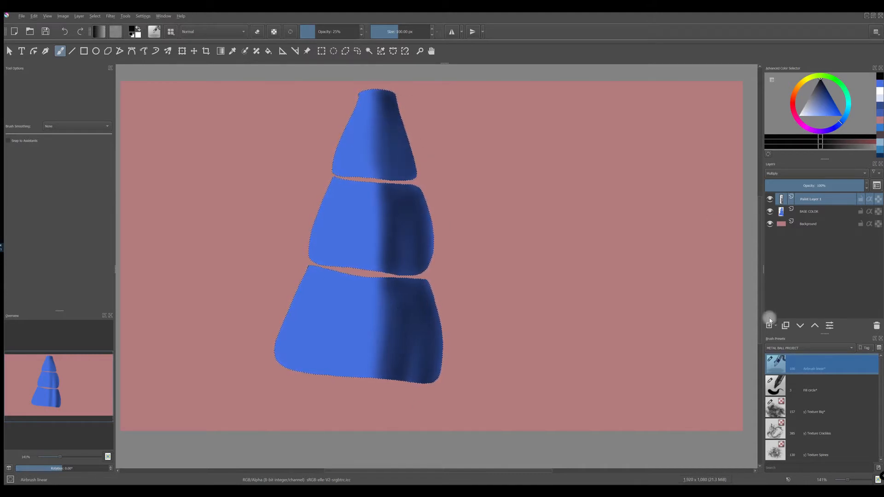
pyautogui.doubleClick(812, 199)
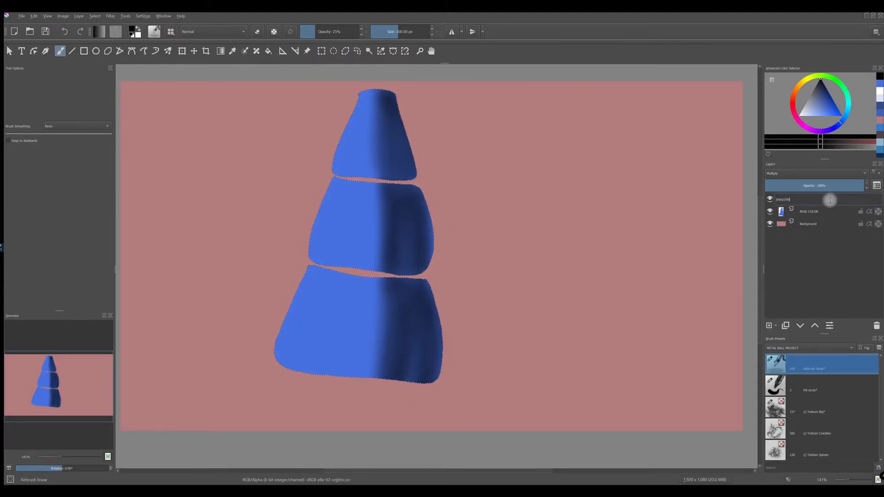
pyautogui.press('Return')
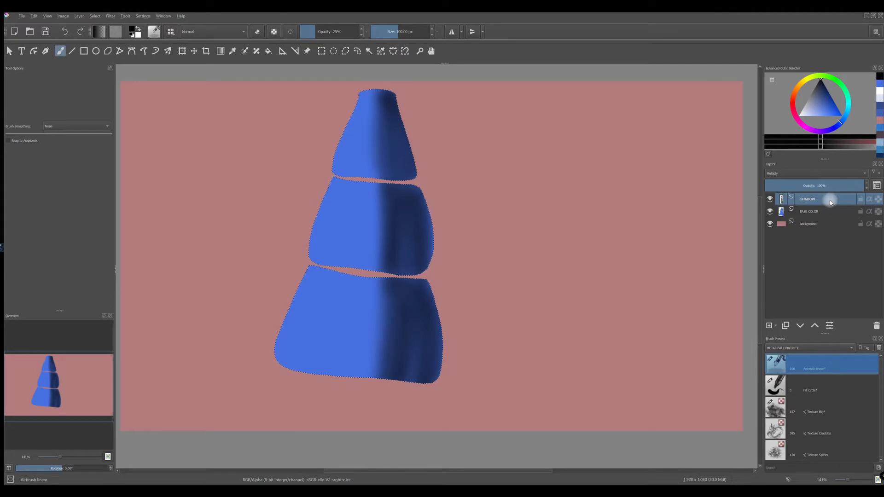
# Step: Add a new paint layer above SHADOW and set its blending mode to Overlay
pyautogui.click(768, 325)
pyautogui.click(793, 173)
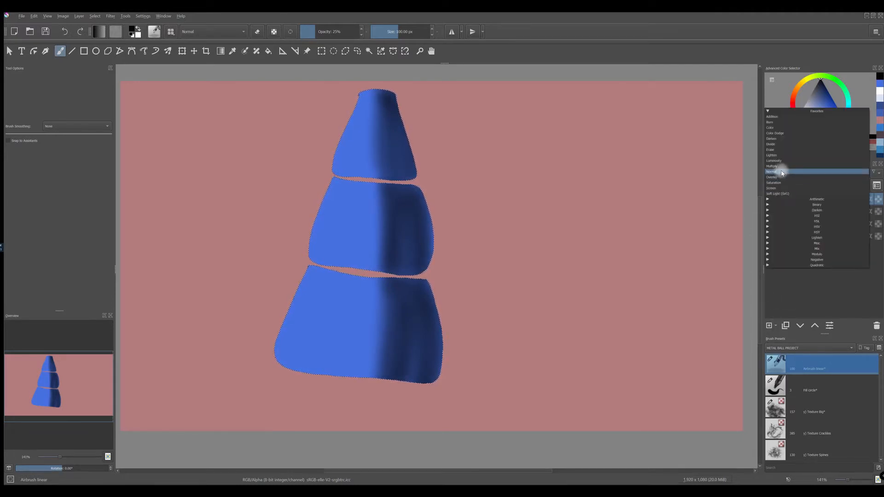
pyautogui.click(778, 178)
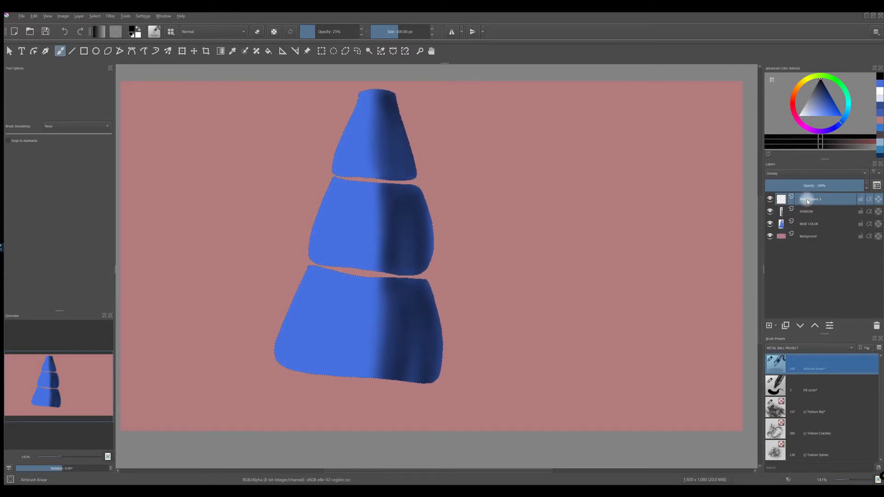
# Step: Airbrush white highlights down the middle and left side of all three segments on the Overlay layer
pyautogui.press('d')
pyautogui.click(137, 30)
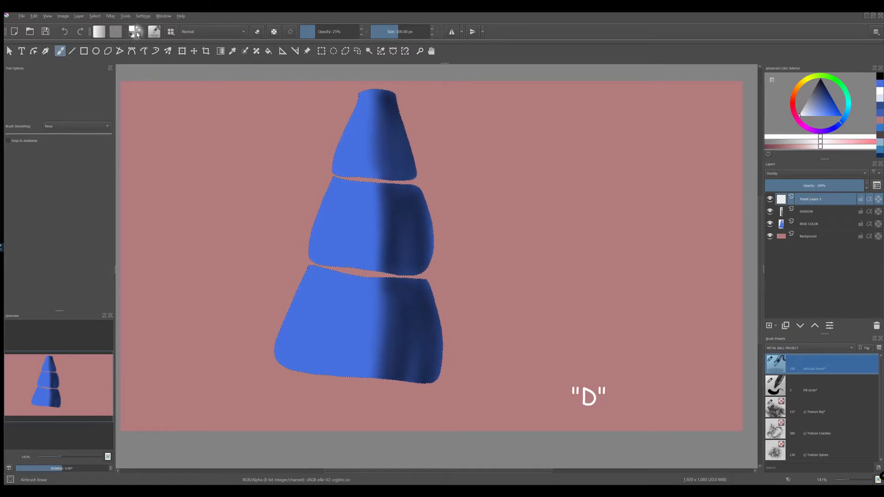
pyautogui.click(373, 100)
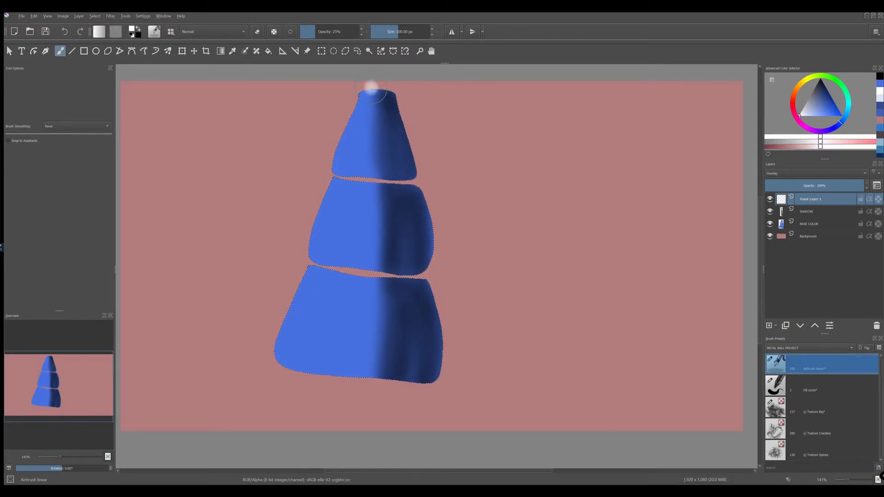
pyautogui.moveTo(372, 95); pyautogui.dragTo(347, 361)
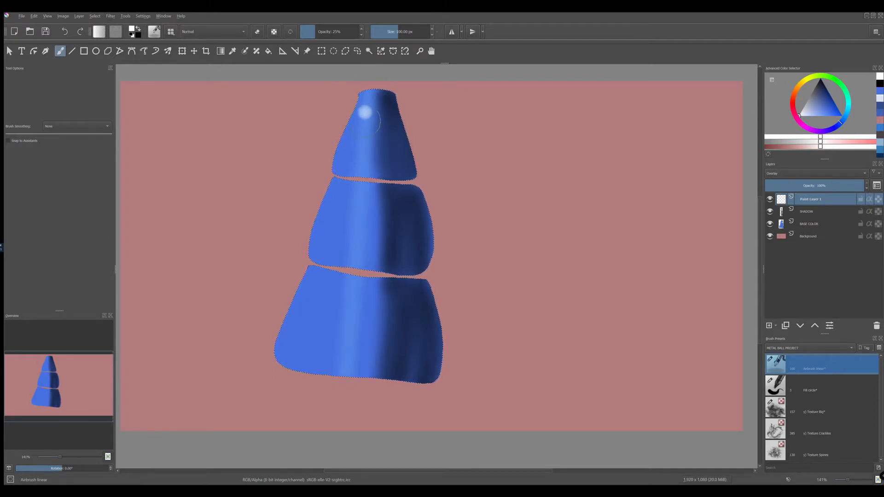
pyautogui.moveTo(367, 120); pyautogui.dragTo(354, 357)
pyautogui.moveTo(371, 110); pyautogui.dragTo(373, 389)
pyautogui.moveTo(364, 138); pyautogui.dragTo(355, 374)
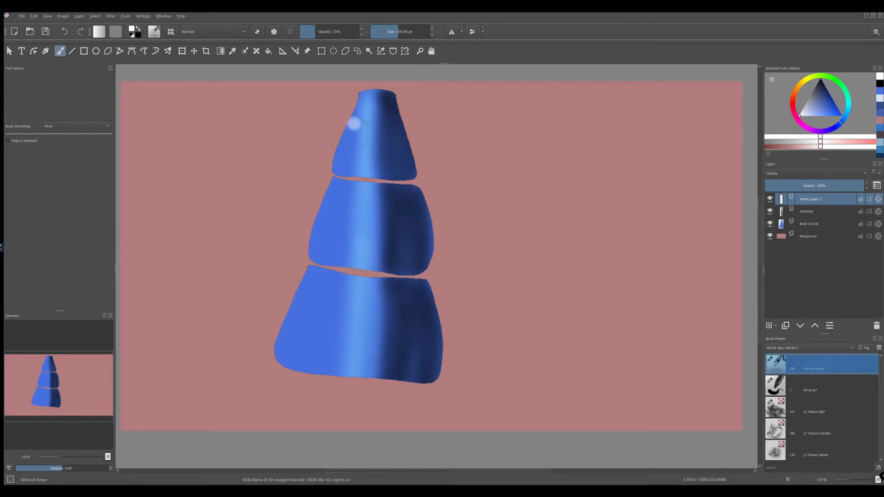
pyautogui.moveTo(364, 87); pyautogui.dragTo(335, 331)
pyautogui.moveTo(358, 89); pyautogui.dragTo(299, 392)
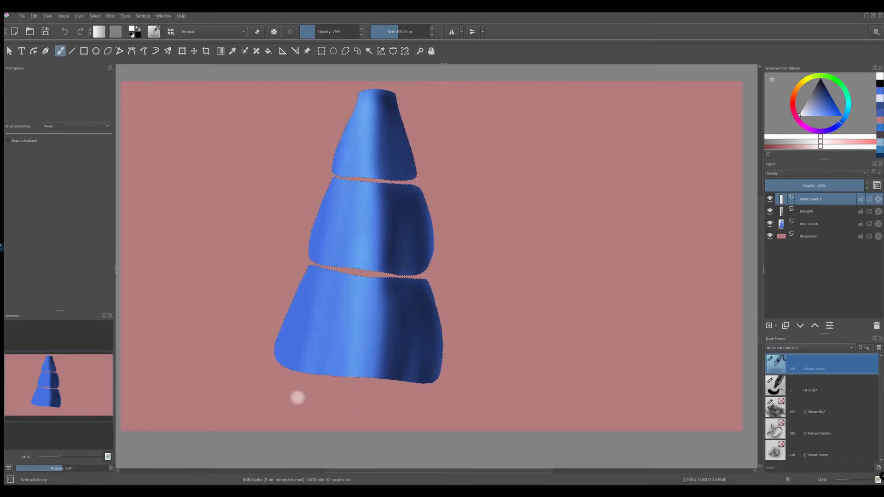
pyautogui.moveTo(343, 141); pyautogui.dragTo(258, 406)
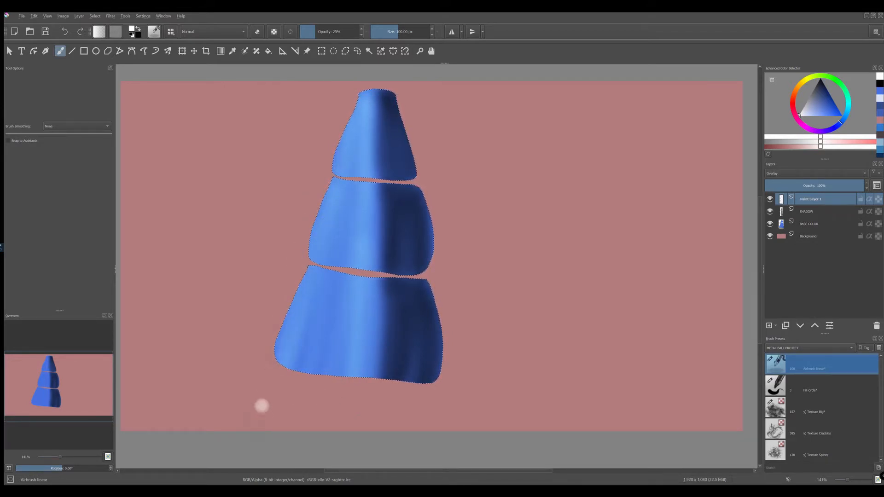
pyautogui.moveTo(335, 182); pyautogui.dragTo(293, 428)
pyautogui.moveTo(361, 96); pyautogui.dragTo(315, 415)
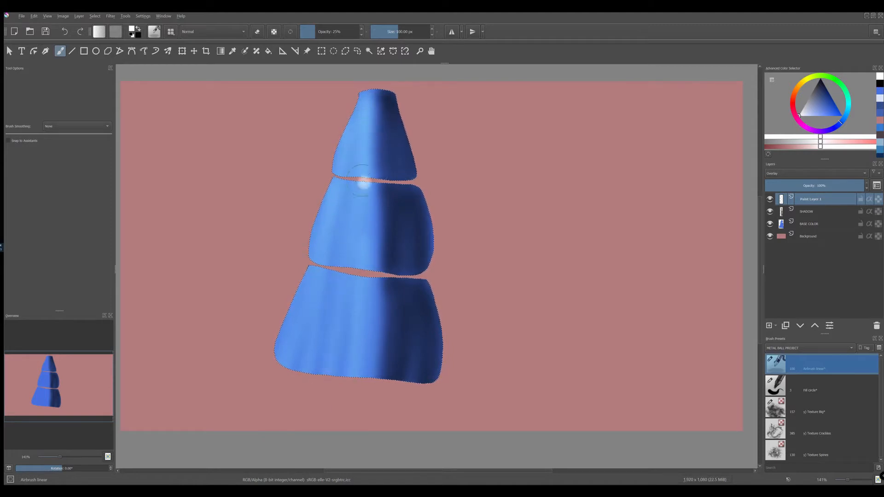
# Step: Soften the highlights with the brush in eraser mode, and airbrush white back along the segments' left side
pyautogui.click(256, 31)
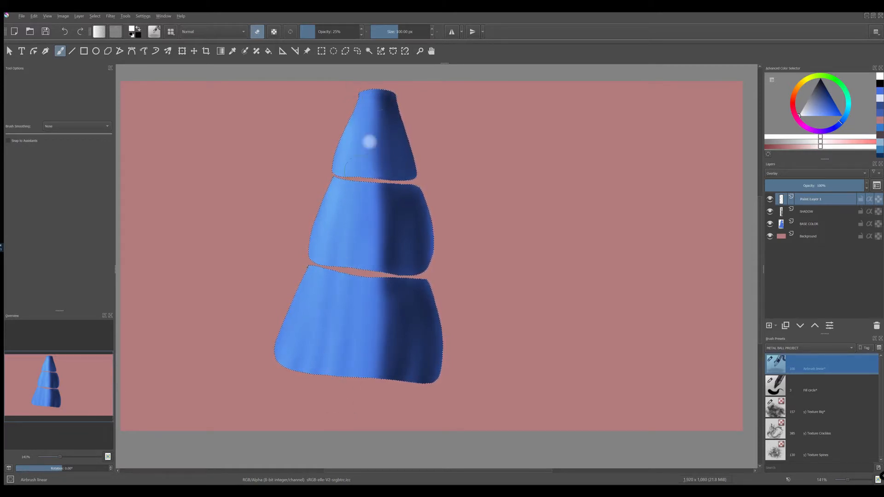
pyautogui.click(257, 31)
pyautogui.moveTo(366, 86)
pyautogui.mouseDown()
pyautogui.moveTo(312, 290)
pyautogui.moveTo(275, 363)
pyautogui.moveTo(358, 76)
pyautogui.moveTo(270, 374)
pyautogui.mouseUp()
pyautogui.moveTo(341, 144)
pyautogui.mouseDown()
pyautogui.moveTo(301, 424)
pyautogui.moveTo(321, 259)
pyautogui.moveTo(311, 356)
pyautogui.moveTo(296, 331)
pyautogui.moveTo(289, 348)
pyautogui.mouseUp()
pyautogui.moveTo(360, 84)
pyautogui.mouseDown()
pyautogui.moveTo(329, 266)
pyautogui.moveTo(309, 453)
pyautogui.mouseUp()
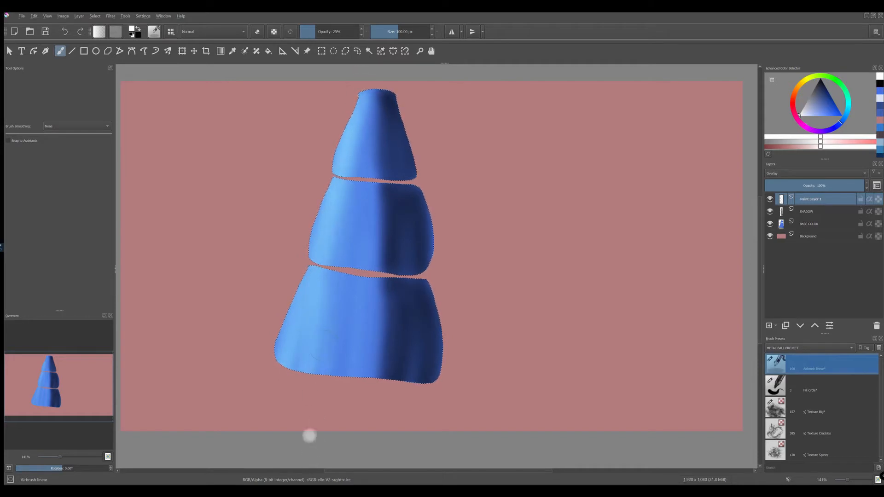
# Step: Rename the Overlay layer as HIGHLIGHTS
pyautogui.doubleClick(809, 201)
pyautogui.write('HI')
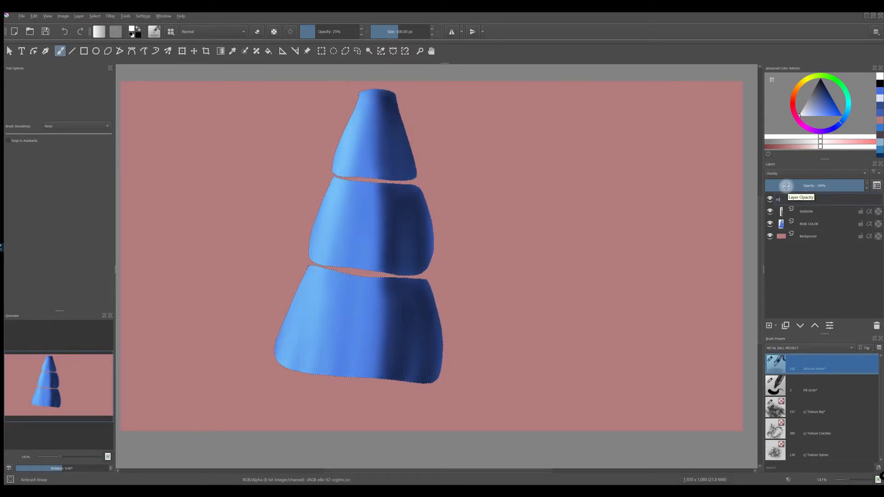
pyautogui.write('GHLIGHTS')
pyautogui.press('Return')
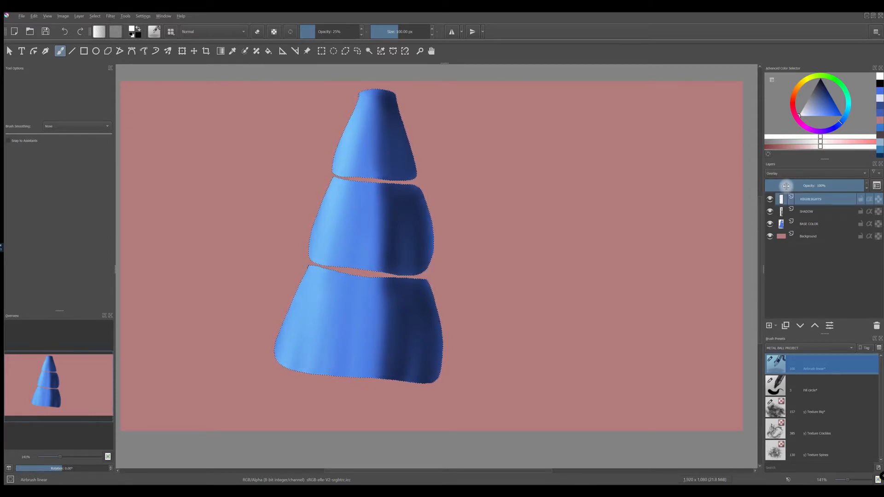
# Step: Add a new paint layer above HIGHLIGHTS in Normal mode and give it its own name
pyautogui.click(768, 325)
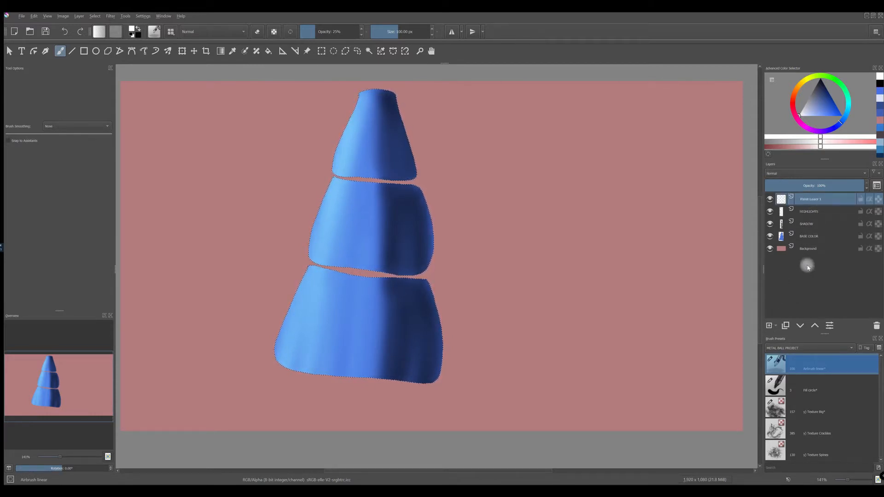
pyautogui.doubleClick(807, 201)
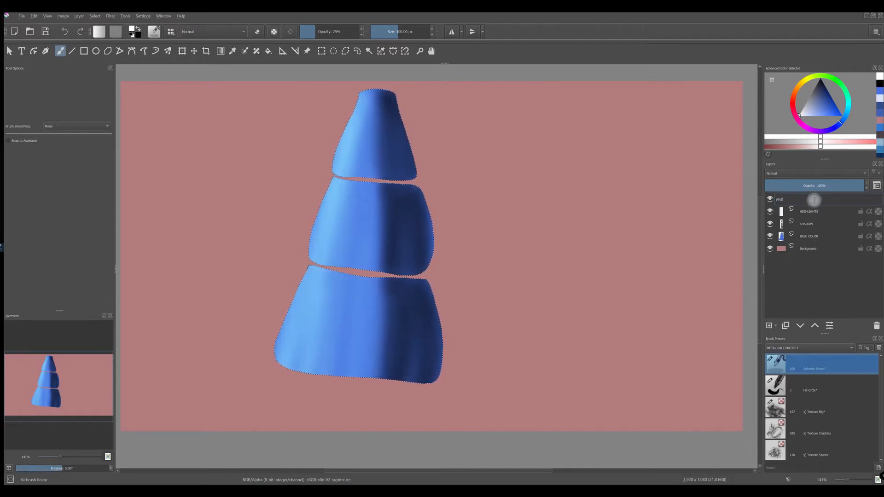
pyautogui.press('Return')
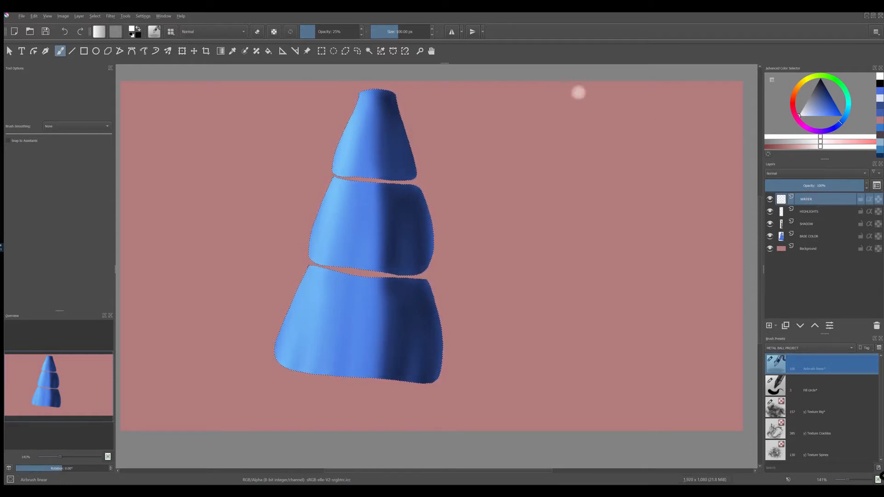
# Step: Choose the z) Stamp Water brush preset and set its brush tip rotation to 70°
pyautogui.click(169, 32)
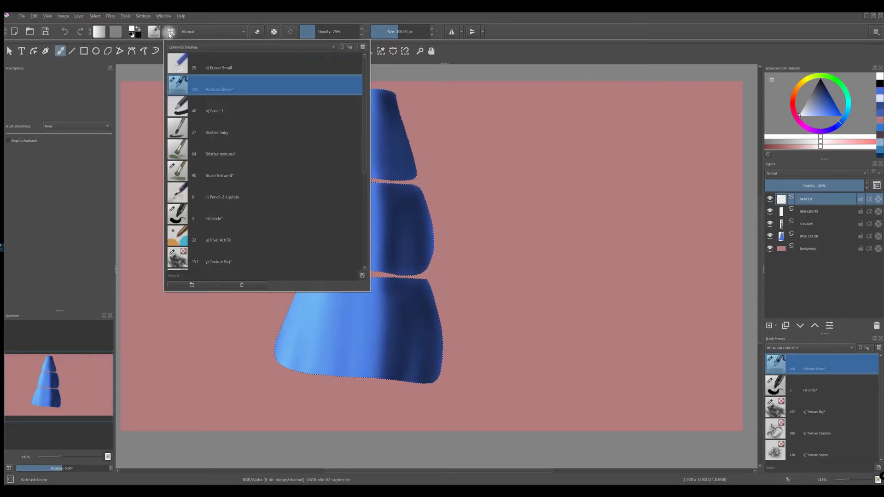
pyautogui.scroll(-3, 201, 151)
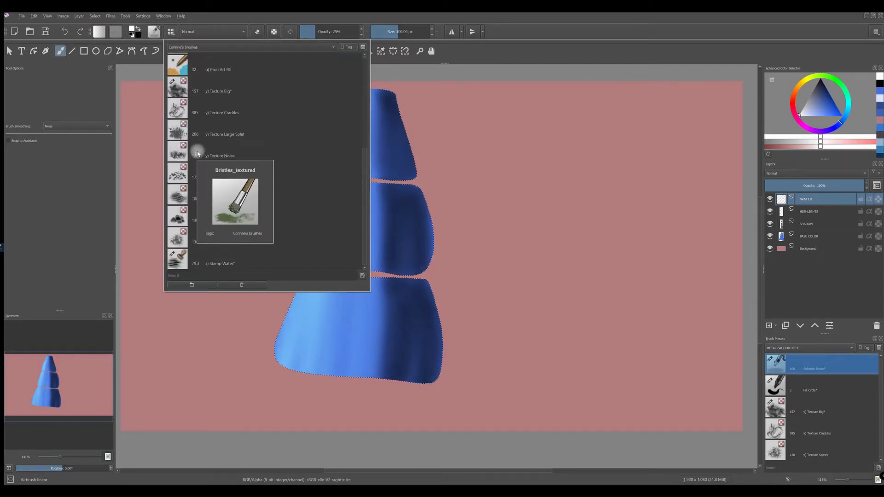
pyautogui.click(180, 263)
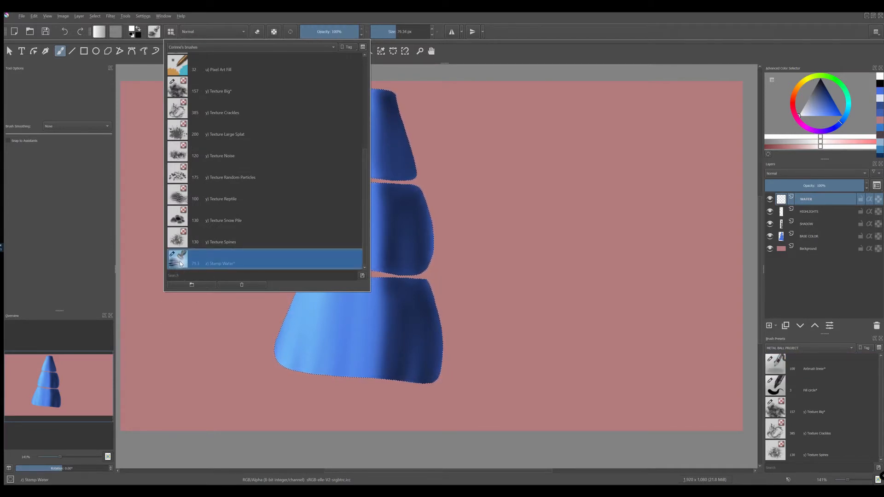
pyautogui.moveTo(180, 263)
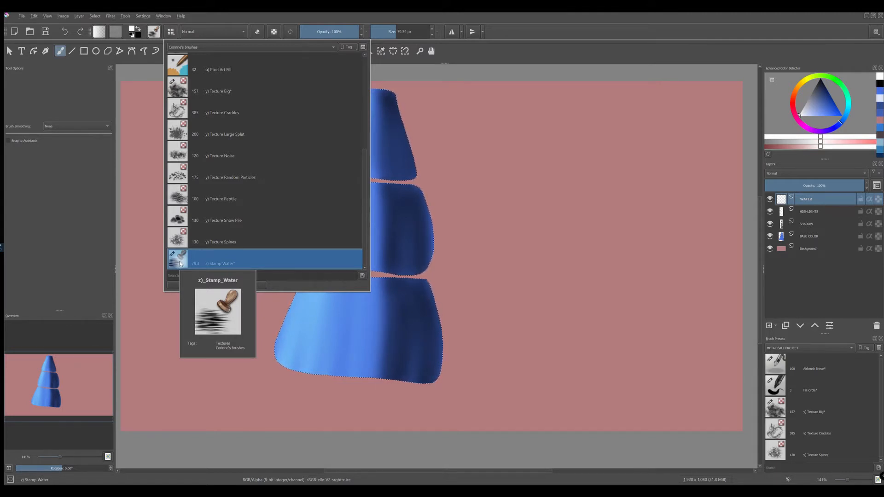
pyautogui.click(518, 25)
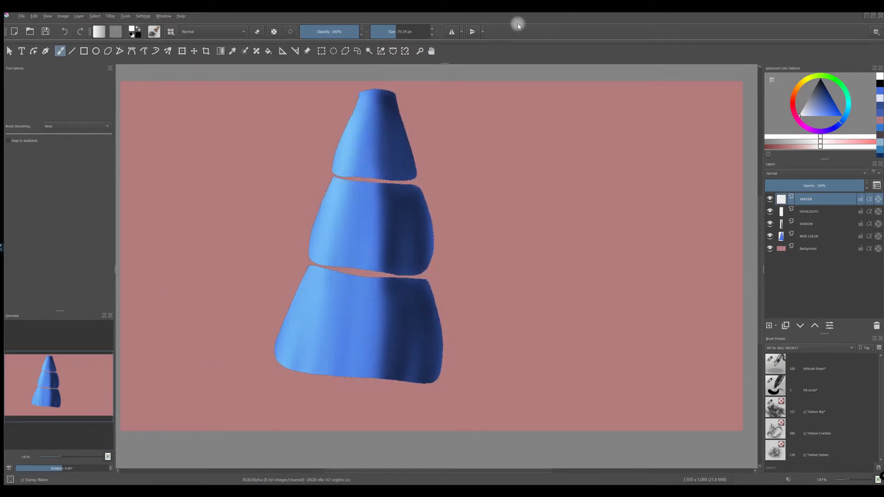
pyautogui.click(154, 32)
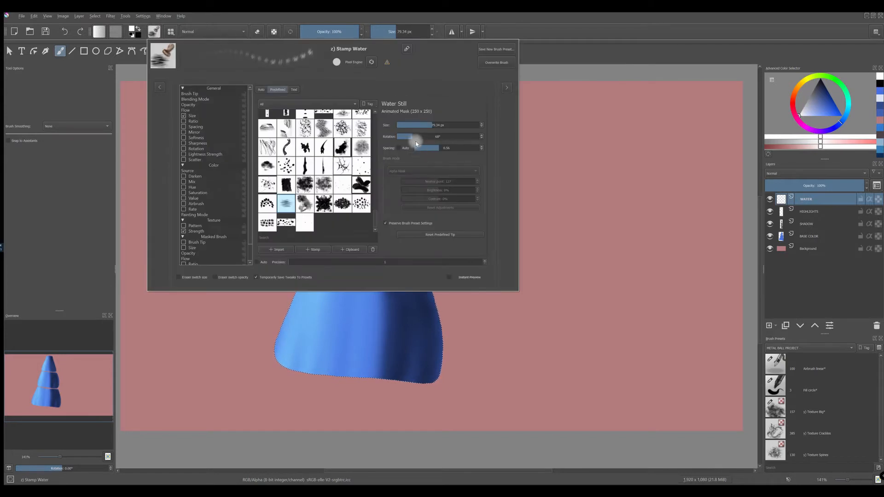
pyautogui.click(416, 136)
pyautogui.moveTo(416, 137); pyautogui.dragTo(414, 137)
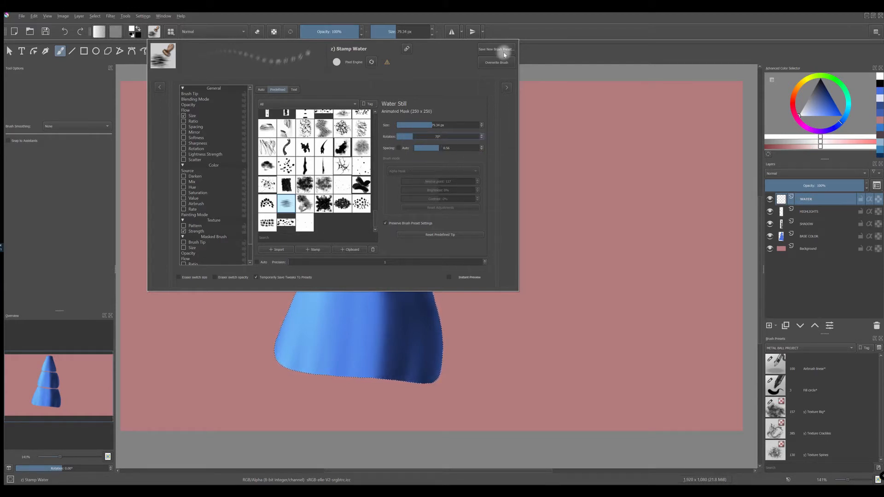
pyautogui.click(552, 53)
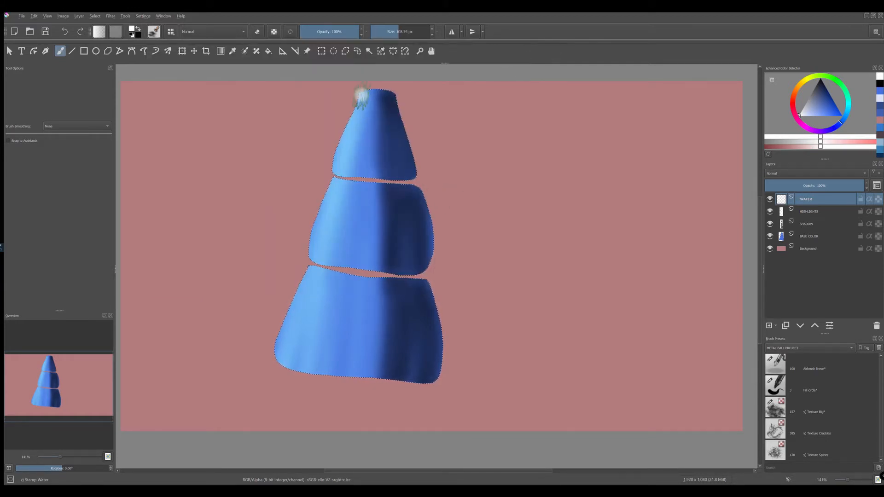
# Step: Paint white water streaks over all three cone segments on the WATER layer at 100% opacity
pyautogui.moveTo(362, 95)
pyautogui.mouseDown()
pyautogui.moveTo(349, 177)
pyautogui.moveTo(348, 113)
pyautogui.moveTo(370, 124)
pyautogui.moveTo(375, 93)
pyautogui.moveTo(359, 198)
pyautogui.moveTo(378, 86)
pyautogui.moveTo(371, 183)
pyautogui.moveTo(390, 85)
pyautogui.moveTo(390, 167)
pyautogui.moveTo(403, 100)
pyautogui.moveTo(401, 191)
pyautogui.moveTo(416, 158)
pyautogui.moveTo(325, 189)
pyautogui.moveTo(330, 180)
pyautogui.moveTo(314, 265)
pyautogui.moveTo(344, 183)
pyautogui.moveTo(337, 239)
pyautogui.moveTo(357, 180)
pyautogui.moveTo(352, 258)
pyautogui.moveTo(369, 193)
pyautogui.moveTo(362, 264)
pyautogui.moveTo(378, 188)
pyautogui.moveTo(377, 262)
pyautogui.moveTo(392, 193)
pyautogui.moveTo(395, 226)
pyautogui.moveTo(406, 182)
pyautogui.moveTo(404, 273)
pyautogui.moveTo(422, 191)
pyautogui.moveTo(387, 303)
pyautogui.mouseUp()
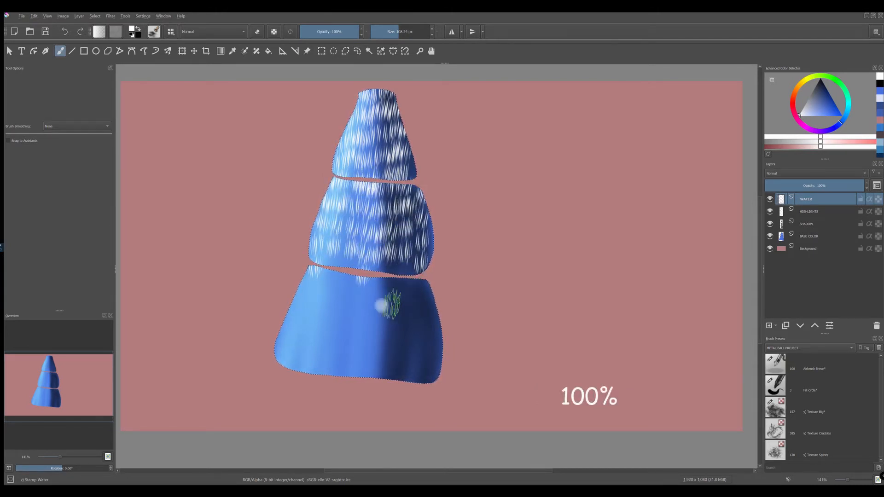
pyautogui.moveTo(311, 269)
pyautogui.mouseDown()
pyautogui.moveTo(288, 360)
pyautogui.moveTo(293, 324)
pyautogui.moveTo(280, 324)
pyautogui.moveTo(279, 375)
pyautogui.moveTo(317, 270)
pyautogui.moveTo(307, 324)
pyautogui.moveTo(323, 318)
pyautogui.moveTo(332, 258)
pyautogui.moveTo(318, 396)
pyautogui.moveTo(341, 291)
pyautogui.moveTo(333, 385)
pyautogui.moveTo(351, 280)
pyautogui.moveTo(353, 337)
pyautogui.moveTo(364, 283)
pyautogui.moveTo(373, 317)
pyautogui.moveTo(378, 283)
pyautogui.moveTo(373, 379)
pyautogui.moveTo(390, 281)
pyautogui.moveTo(384, 383)
pyautogui.moveTo(400, 288)
pyautogui.moveTo(403, 365)
pyautogui.moveTo(416, 282)
pyautogui.moveTo(411, 389)
pyautogui.mouseUp()
pyautogui.moveTo(429, 311)
pyautogui.mouseDown()
pyautogui.moveTo(438, 316)
pyautogui.moveTo(400, 285)
pyautogui.mouseUp()
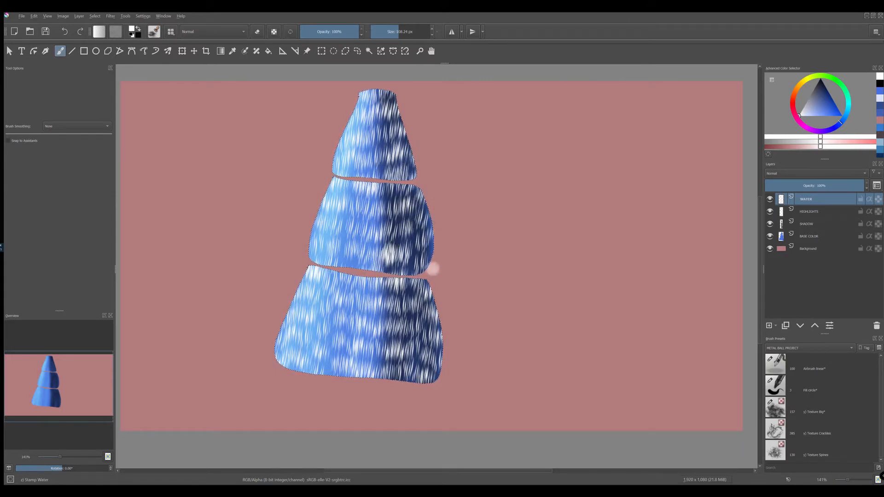
# Step: Set the WATER layer to the Overlay blending mode with 80% opacity
pyautogui.click(792, 174)
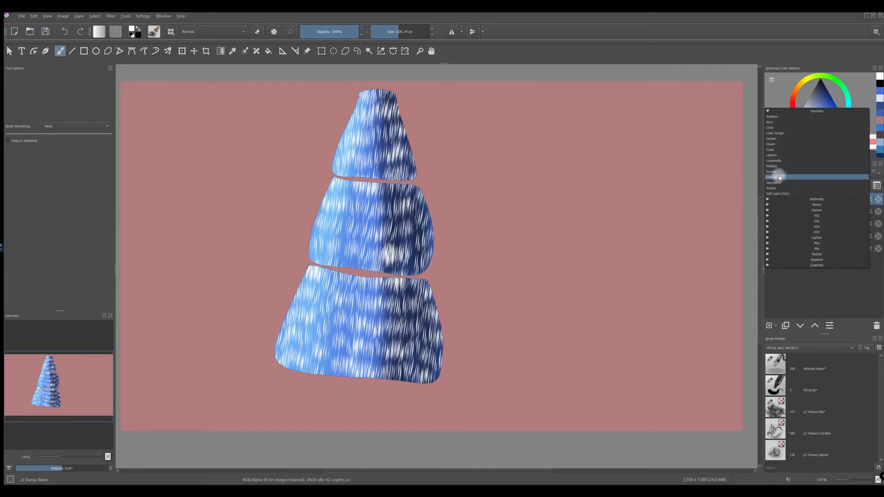
pyautogui.click(779, 177)
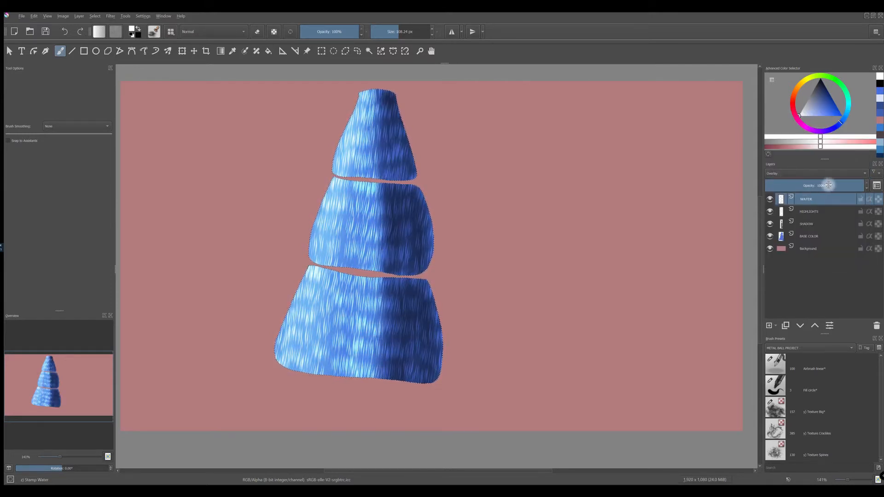
pyautogui.click(844, 186)
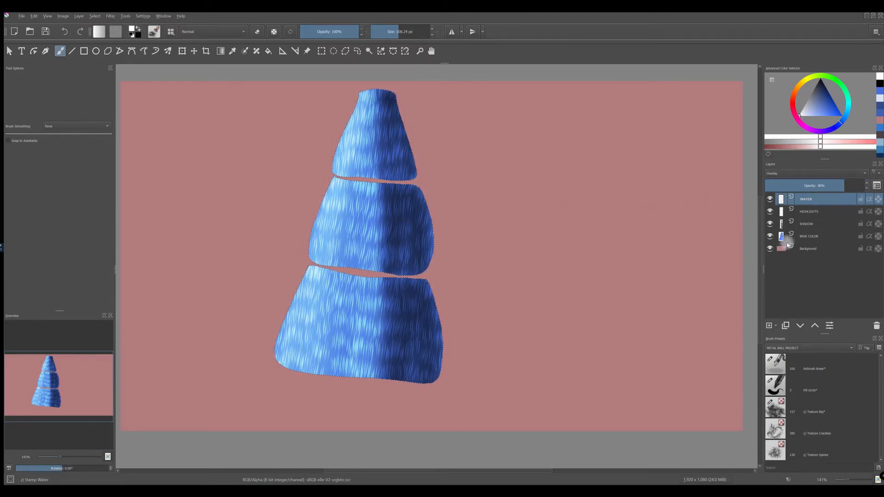
# Step: Add a new paint layer above WATER and name it SHADES
pyautogui.click(768, 326)
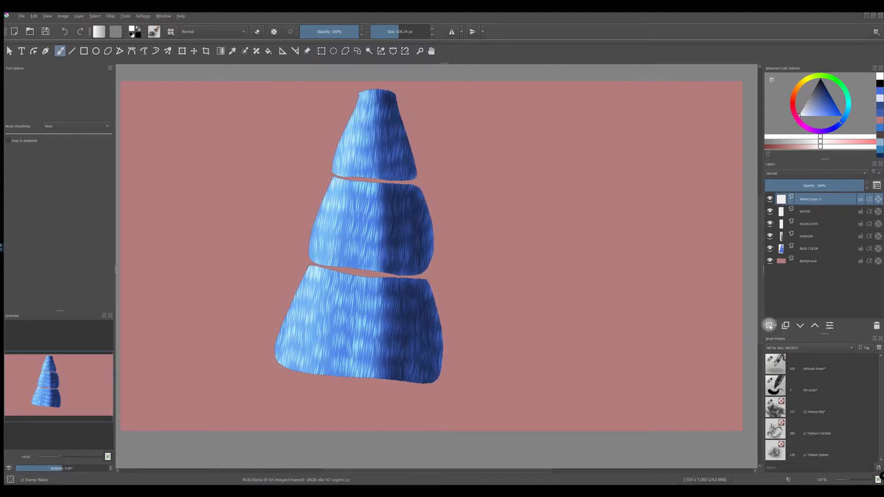
pyautogui.doubleClick(813, 199)
pyautogui.write('S')
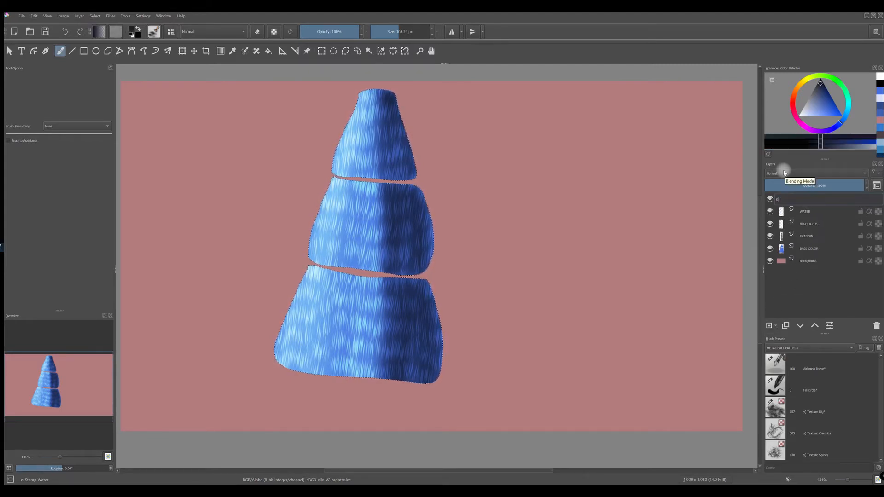
pyautogui.write('HADES')
pyautogui.press('Return')
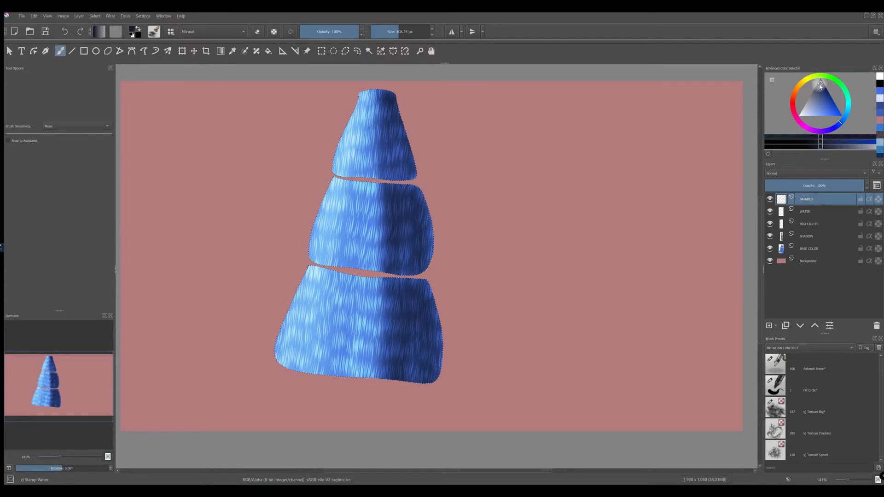
# Step: Pick black and the Airbrush linear preset at 25% opacity, and shade the upper edge of the middle segment
pyautogui.click(820, 82)
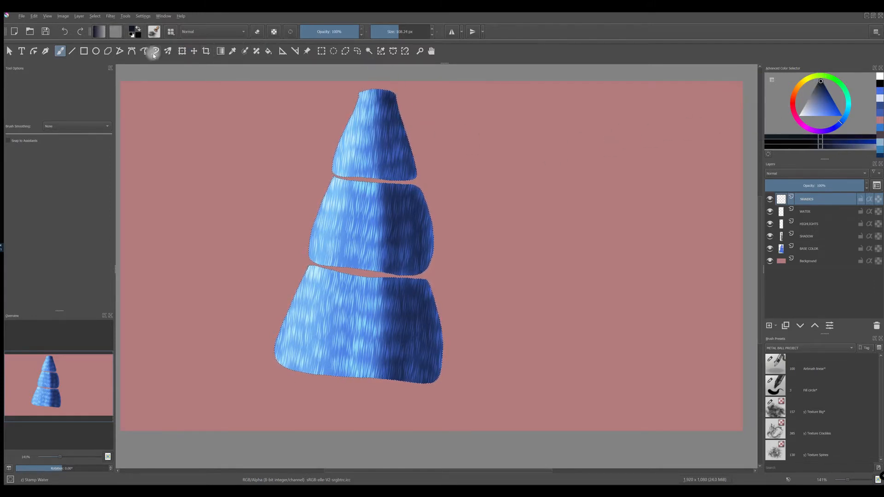
pyautogui.click(170, 32)
pyautogui.moveTo(361, 196)
pyautogui.mouseDown()
pyautogui.moveTo(361, 166)
pyautogui.moveTo(311, 86)
pyautogui.mouseUp()
pyautogui.click(184, 86)
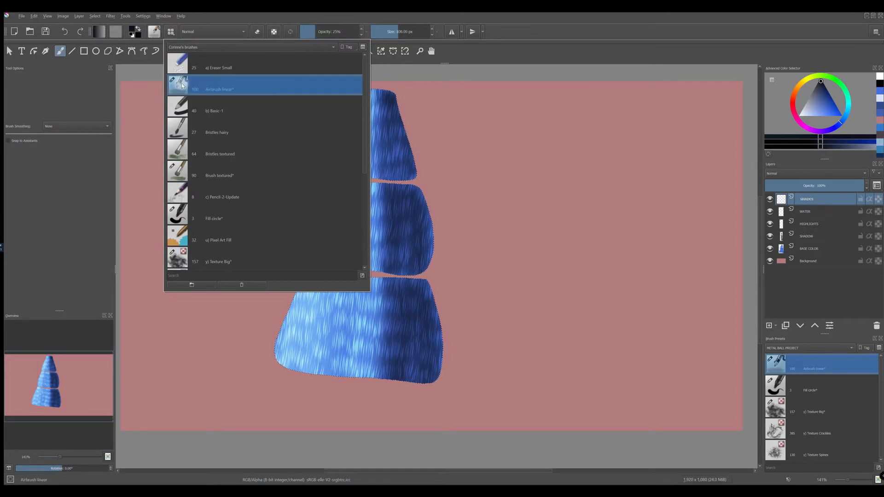
pyautogui.click(506, 31)
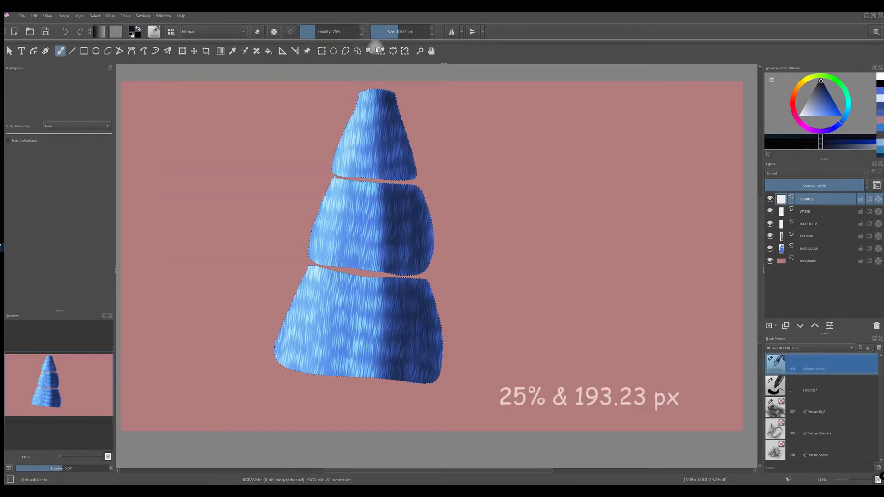
pyautogui.moveTo(330, 186)
pyautogui.mouseDown()
pyautogui.moveTo(422, 175)
pyautogui.moveTo(326, 182)
pyautogui.moveTo(373, 194)
pyautogui.moveTo(438, 183)
pyautogui.moveTo(344, 195)
pyautogui.moveTo(436, 180)
pyautogui.mouseUp()
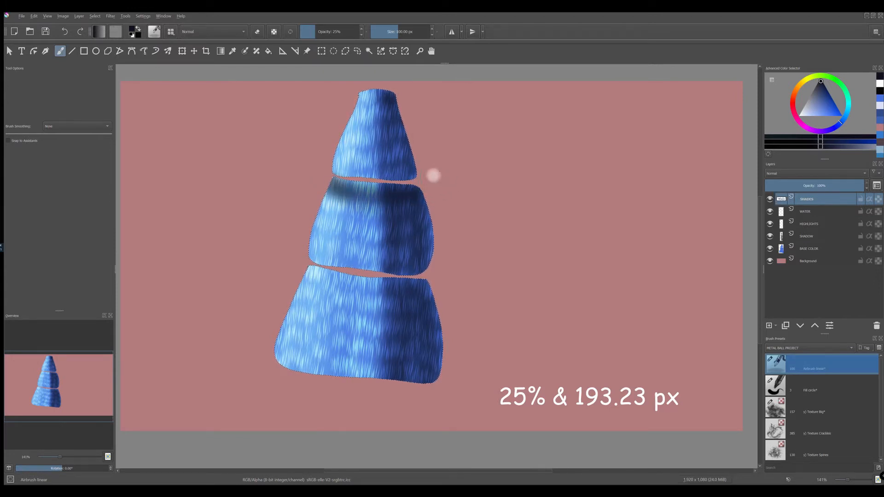
# Step: Enlarge the airbrush to 193.23 px and darken the upper parts of the middle and lowest segments
pyautogui.click(404, 33)
pyautogui.moveTo(335, 181)
pyautogui.mouseDown()
pyautogui.moveTo(412, 205)
pyautogui.moveTo(431, 187)
pyautogui.moveTo(336, 198)
pyautogui.moveTo(331, 187)
pyautogui.moveTo(413, 195)
pyautogui.mouseUp()
pyautogui.moveTo(331, 194)
pyautogui.mouseDown()
pyautogui.moveTo(423, 192)
pyautogui.moveTo(351, 213)
pyautogui.moveTo(363, 197)
pyautogui.moveTo(334, 202)
pyautogui.moveTo(323, 228)
pyautogui.mouseUp()
pyautogui.moveTo(361, 303); pyautogui.dragTo(375, 294)
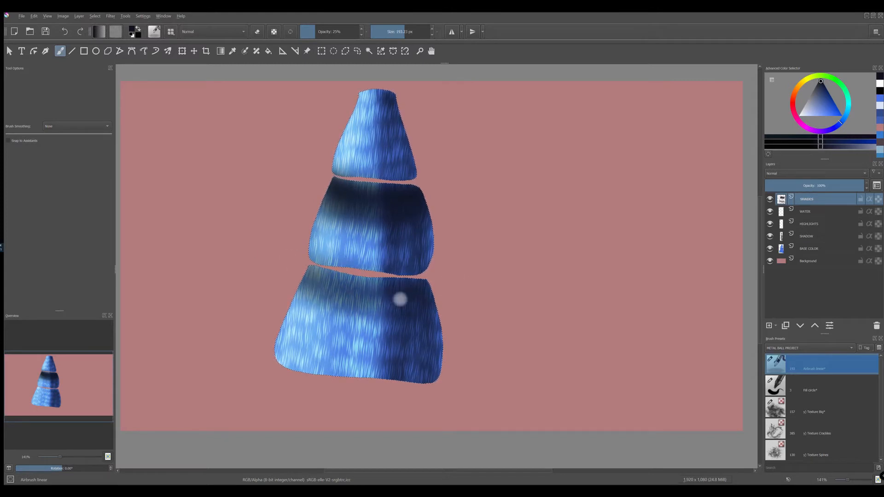
pyautogui.moveTo(313, 293)
pyautogui.mouseDown()
pyautogui.moveTo(400, 318)
pyautogui.moveTo(345, 320)
pyautogui.moveTo(421, 310)
pyautogui.moveTo(296, 316)
pyautogui.moveTo(476, 311)
pyautogui.mouseUp()
# Step: Extend the dark shading along the right side and onto the top segment, and thin it on the left in eraser mode
pyautogui.moveTo(454, 196)
pyautogui.mouseDown()
pyautogui.moveTo(299, 194)
pyautogui.moveTo(494, 143)
pyautogui.mouseUp()
pyautogui.moveTo(313, 181)
pyautogui.mouseDown()
pyautogui.moveTo(410, 240)
pyautogui.moveTo(453, 114)
pyautogui.mouseUp()
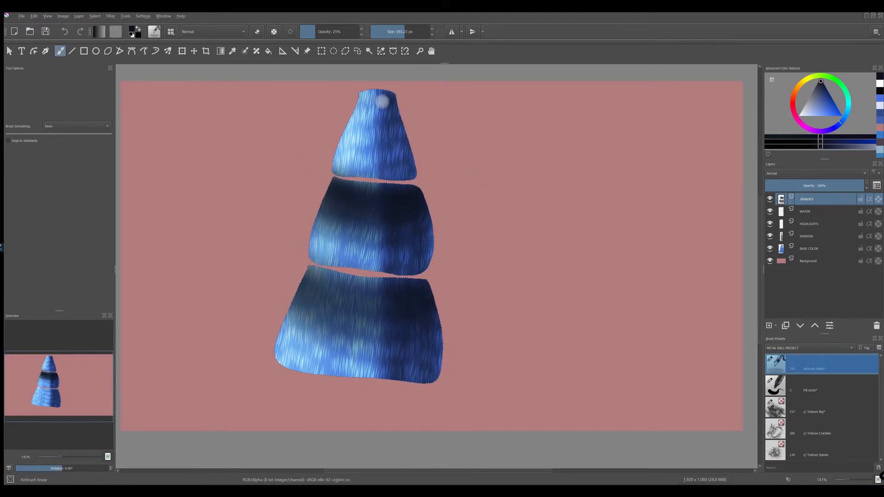
pyautogui.moveTo(357, 98)
pyautogui.mouseDown()
pyautogui.moveTo(347, 98)
pyautogui.moveTo(386, 74)
pyautogui.mouseUp()
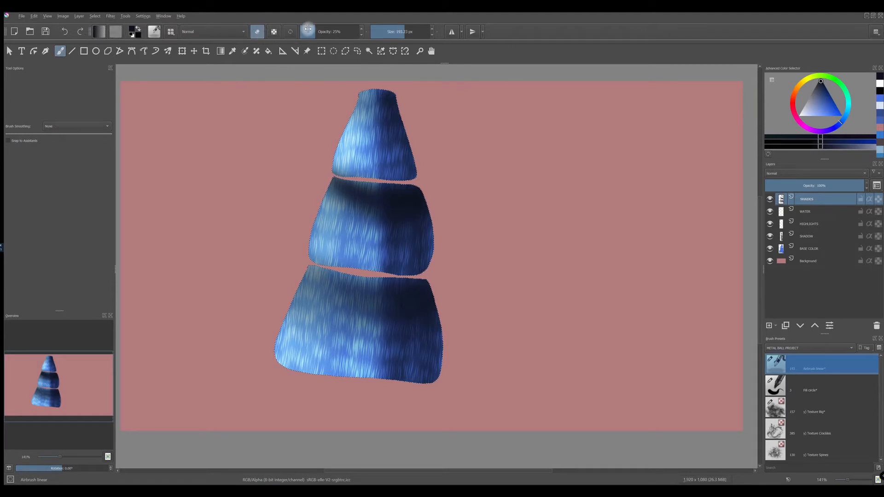
pyautogui.click(257, 32)
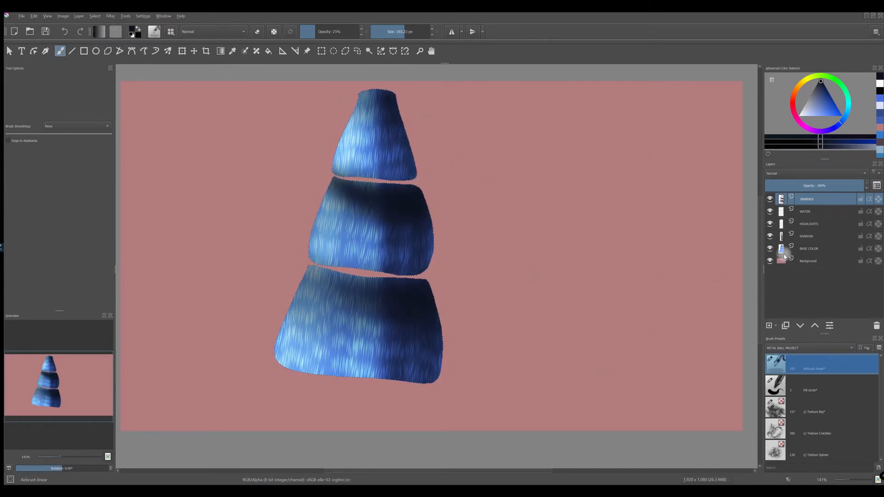
# Step: Add a new paint layer above SHADES and name it CLOUDS
pyautogui.click(768, 326)
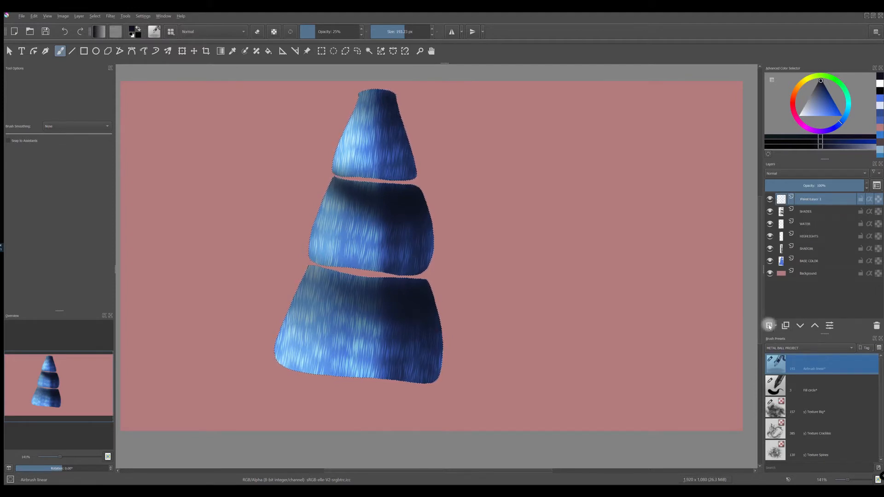
pyautogui.doubleClick(819, 202)
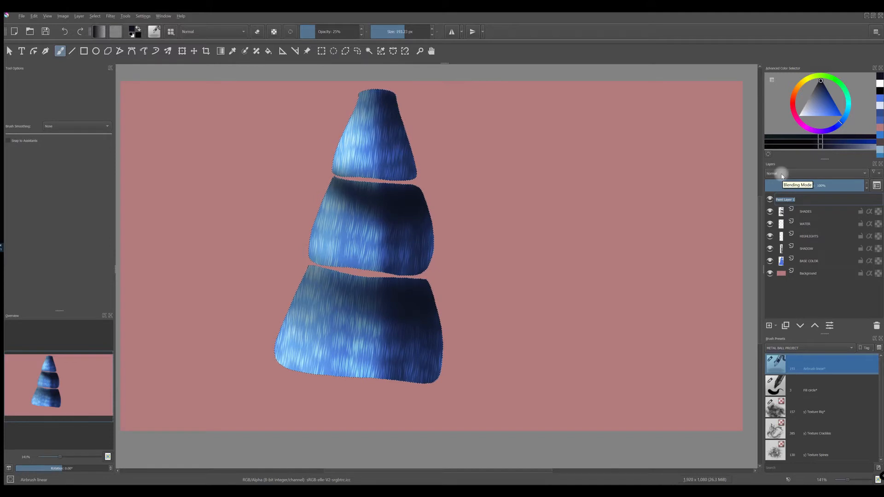
pyautogui.write('CLOUDS')
pyautogui.press('Return')
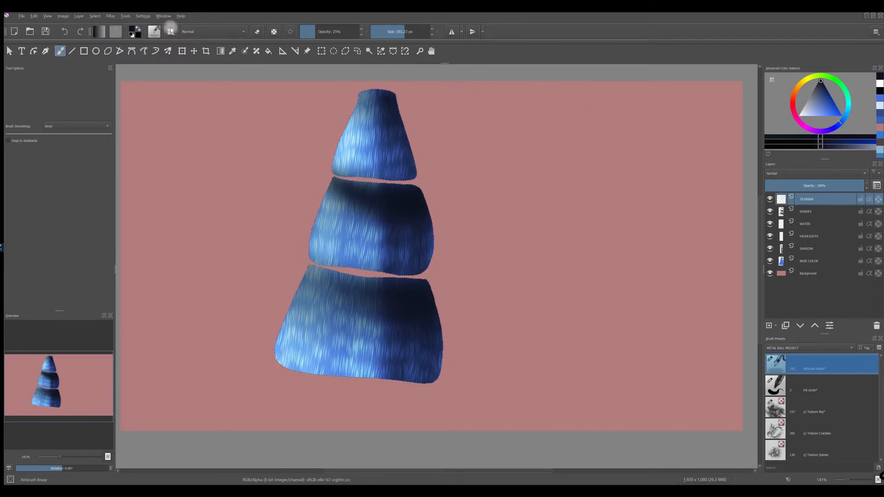
# Step: Switch the foreground color to white, choose the y) Texture Big brush preset, and clear the selection around the segments
pyautogui.press('x')
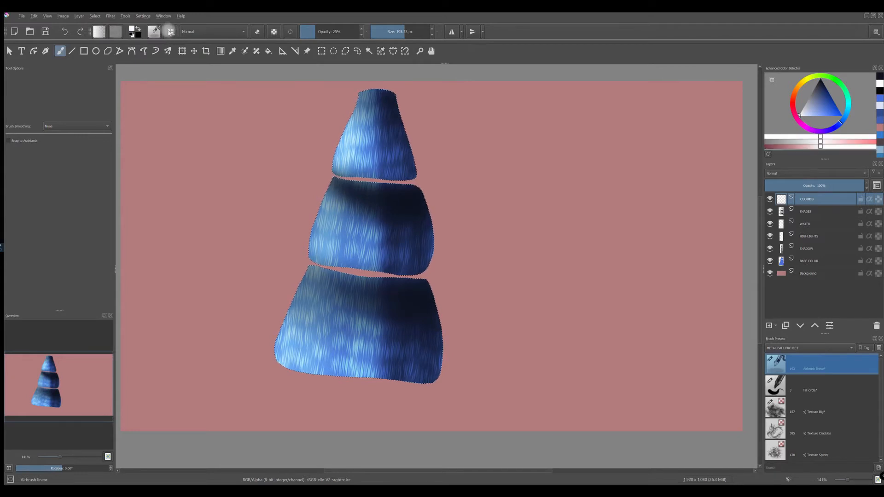
pyautogui.click(170, 32)
pyautogui.moveTo(363, 97); pyautogui.dragTo(366, 183)
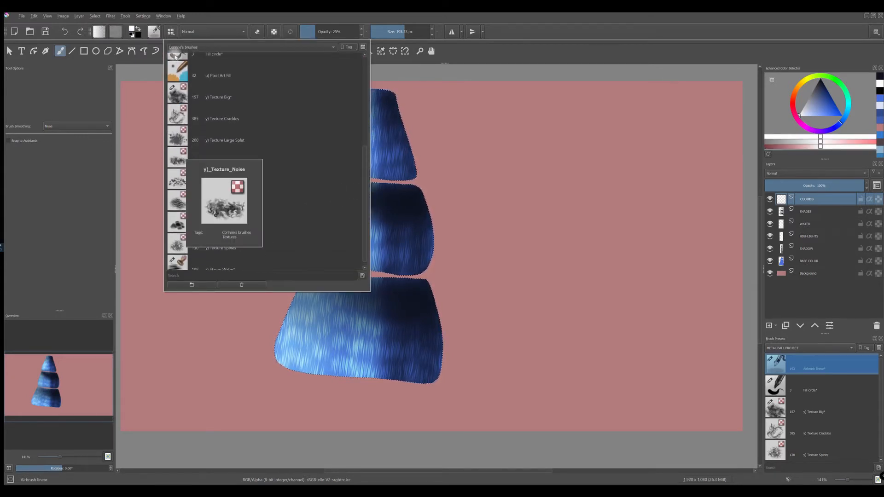
pyautogui.click(170, 98)
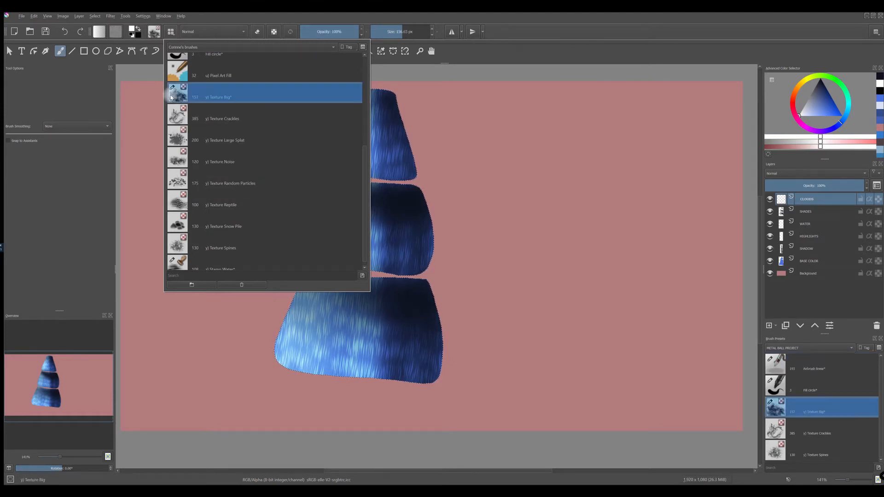
pyautogui.click(533, 24)
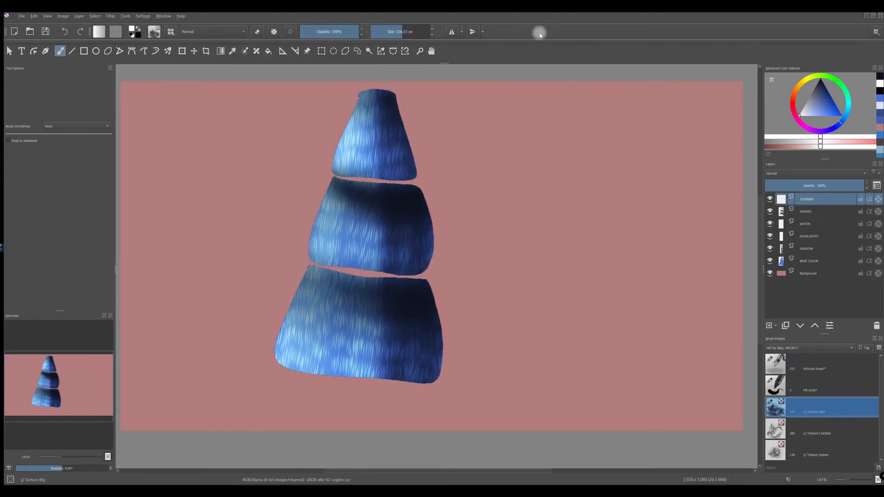
pyautogui.hotkey('ctrl', 'h')
# Step: Paint a winding band of white clouds around the cone over both gaps and the base, using a 156.65 px brush
pyautogui.moveTo(338, 171); pyautogui.dragTo(410, 178)
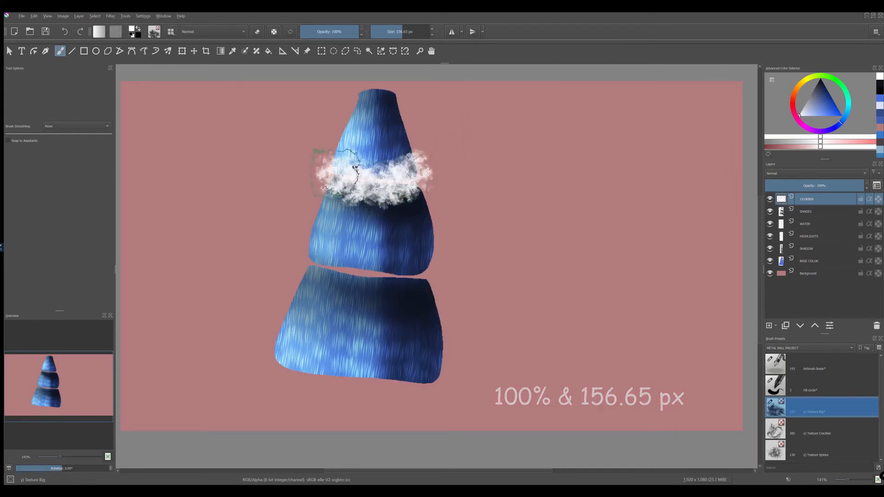
pyautogui.moveTo(334, 146)
pyautogui.mouseDown()
pyautogui.moveTo(326, 156)
pyautogui.moveTo(345, 180)
pyautogui.moveTo(405, 175)
pyautogui.moveTo(421, 189)
pyautogui.moveTo(439, 217)
pyautogui.moveTo(442, 251)
pyautogui.moveTo(350, 272)
pyautogui.moveTo(288, 260)
pyautogui.moveTo(275, 344)
pyautogui.moveTo(295, 368)
pyautogui.moveTo(464, 395)
pyautogui.mouseUp()
pyautogui.moveTo(270, 377)
pyautogui.mouseDown()
pyautogui.moveTo(266, 360)
pyautogui.moveTo(263, 368)
pyautogui.mouseUp()
# Step: Enlarge the texture brush to 282.63 px and thicken the clouds around the base, the lower gap and the right side
pyautogui.moveTo(407, 33); pyautogui.dragTo(410, 33)
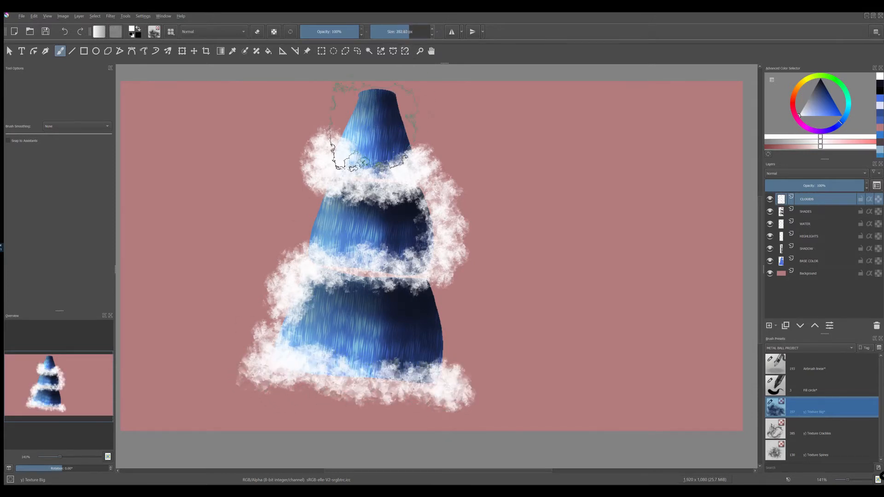
pyautogui.moveTo(237, 332)
pyautogui.mouseDown()
pyautogui.moveTo(236, 367)
pyautogui.moveTo(274, 396)
pyautogui.moveTo(401, 372)
pyautogui.moveTo(449, 372)
pyautogui.mouseUp()
pyautogui.moveTo(311, 292)
pyautogui.mouseDown()
pyautogui.moveTo(361, 273)
pyautogui.moveTo(429, 276)
pyautogui.mouseUp()
pyautogui.moveTo(422, 192); pyautogui.dragTo(441, 200)
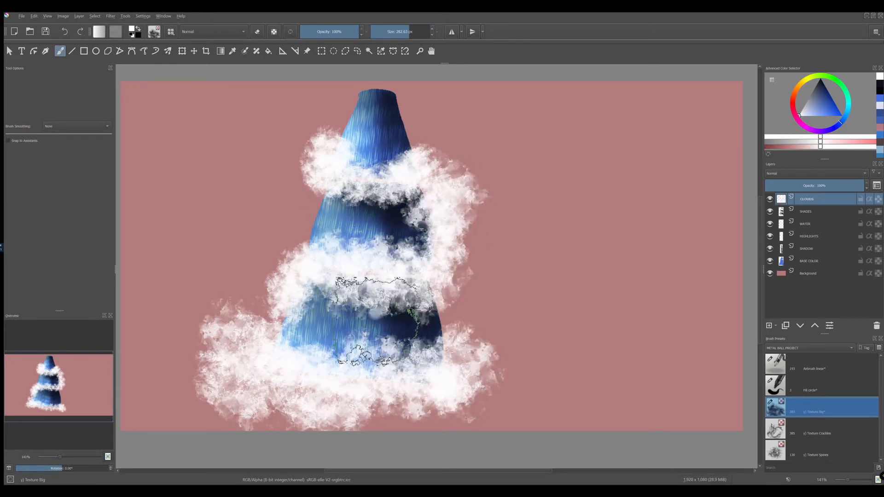
# Step: Erase excess cloud from the cone's right side with the Texture Big brush at 137.09 px, and repaint white cloud along the lower gap and base
pyautogui.click(257, 32)
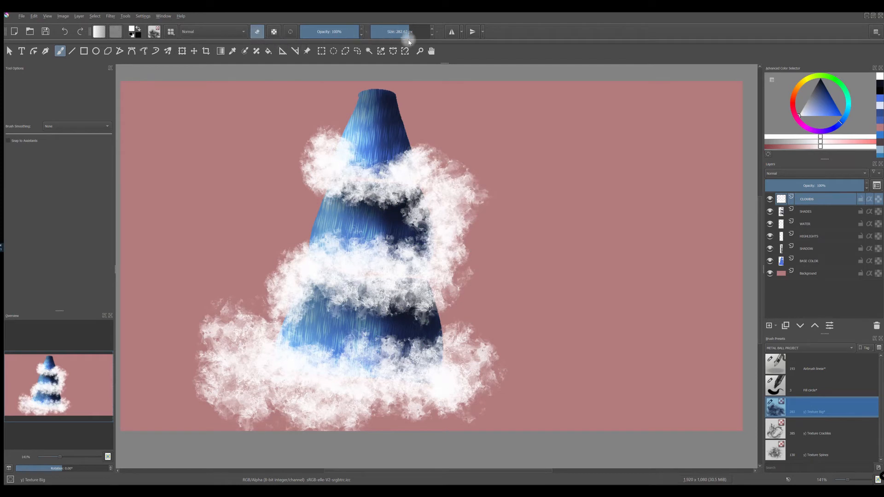
pyautogui.moveTo(403, 34); pyautogui.dragTo(400, 34)
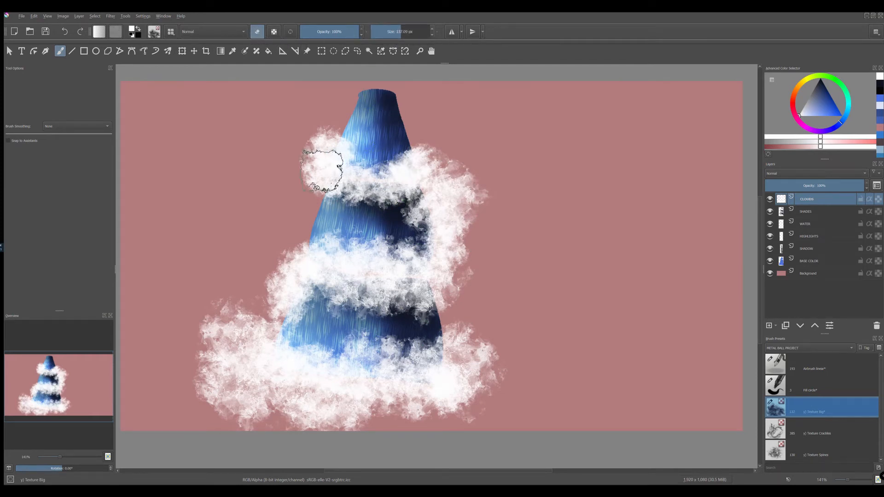
pyautogui.moveTo(428, 216)
pyautogui.mouseDown()
pyautogui.moveTo(416, 232)
pyautogui.moveTo(412, 203)
pyautogui.moveTo(423, 229)
pyautogui.moveTo(305, 282)
pyautogui.moveTo(295, 355)
pyautogui.moveTo(241, 331)
pyautogui.moveTo(457, 388)
pyautogui.mouseUp()
pyautogui.click(257, 32)
pyautogui.moveTo(330, 275); pyautogui.dragTo(347, 273)
pyautogui.moveTo(343, 368)
pyautogui.mouseDown()
pyautogui.moveTo(325, 379)
pyautogui.moveTo(440, 372)
pyautogui.mouseUp()
# Step: Paint white clouds over the cone's tip and out to both sides of it, erasing the excess
pyautogui.moveTo(364, 177)
pyautogui.mouseDown()
pyautogui.moveTo(405, 179)
pyautogui.moveTo(355, 173)
pyautogui.moveTo(411, 109)
pyautogui.moveTo(455, 92)
pyautogui.moveTo(310, 90)
pyautogui.moveTo(519, 80)
pyautogui.mouseUp()
pyautogui.click(257, 32)
pyautogui.moveTo(326, 89)
pyautogui.mouseDown()
pyautogui.moveTo(390, 75)
pyautogui.moveTo(399, 113)
pyautogui.moveTo(508, 82)
pyautogui.moveTo(491, 80)
pyautogui.moveTo(536, 75)
pyautogui.moveTo(515, 67)
pyautogui.moveTo(442, 103)
pyautogui.mouseUp()
pyautogui.moveTo(280, 101)
pyautogui.mouseDown()
pyautogui.moveTo(319, 96)
pyautogui.moveTo(287, 88)
pyautogui.mouseUp()
pyautogui.click(253, 31)
pyautogui.moveTo(352, 90)
pyautogui.mouseDown()
pyautogui.moveTo(444, 83)
pyautogui.moveTo(259, 33)
pyautogui.moveTo(576, 75)
pyautogui.mouseUp()
# Step: Erase stray cloud texture from the three segments and restore the white band across the lower gap
pyautogui.click(259, 32)
pyautogui.moveTo(382, 116)
pyautogui.mouseDown()
pyautogui.moveTo(343, 149)
pyautogui.moveTo(449, 132)
pyautogui.mouseUp()
pyautogui.moveTo(319, 232)
pyautogui.mouseDown()
pyautogui.moveTo(368, 263)
pyautogui.moveTo(421, 243)
pyautogui.mouseUp()
pyautogui.click(257, 32)
pyautogui.moveTo(332, 273); pyautogui.dragTo(395, 275)
pyautogui.click(257, 31)
pyautogui.moveTo(320, 315)
pyautogui.mouseDown()
pyautogui.moveTo(405, 296)
pyautogui.moveTo(291, 296)
pyautogui.moveTo(399, 352)
pyautogui.mouseUp()
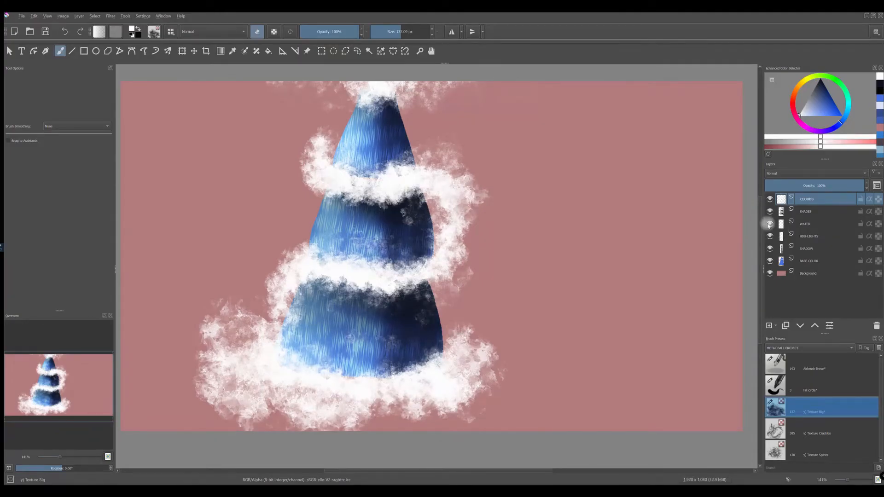
# Step: Reduce the SHADES layer's opacity to 67%
pyautogui.click(771, 212)
pyautogui.click(770, 212)
pyautogui.click(810, 212)
pyautogui.moveTo(818, 189)
pyautogui.mouseDown()
pyautogui.moveTo(848, 187)
pyautogui.moveTo(840, 187)
pyautogui.mouseUp()
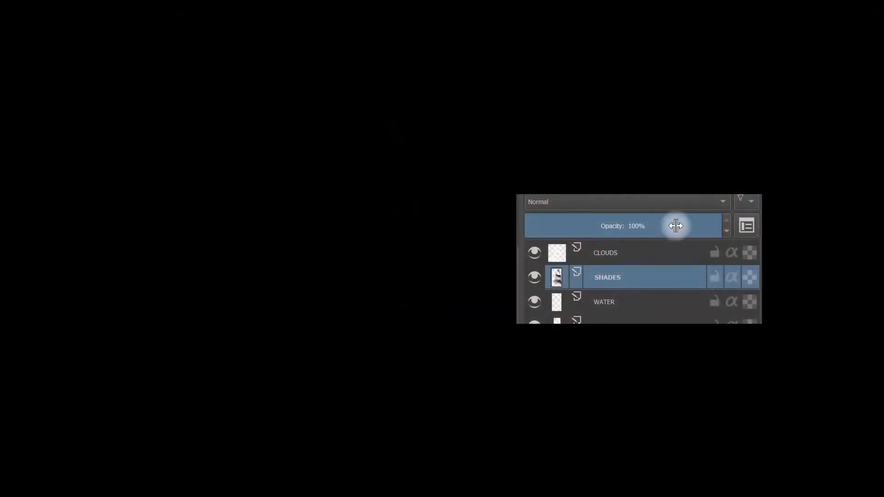
pyautogui.moveTo(841, 185)
pyautogui.mouseDown()
pyautogui.moveTo(852, 185)
pyautogui.moveTo(832, 188)
pyautogui.mouseUp()
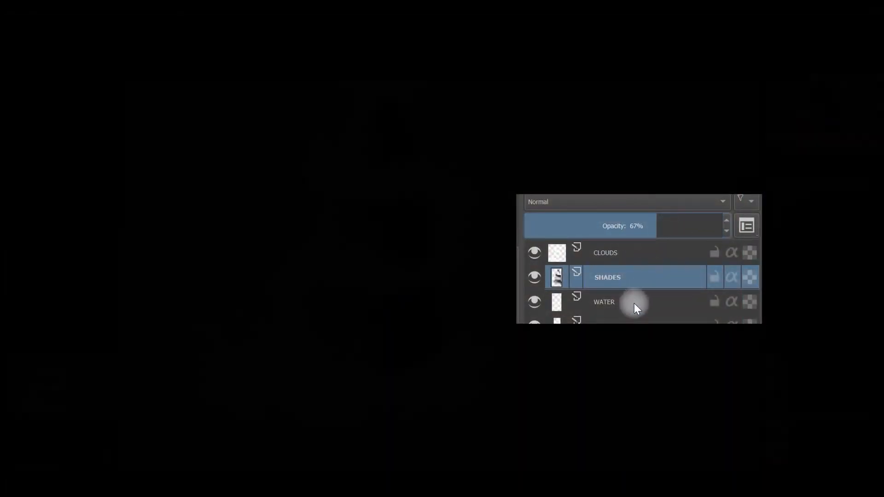
# Step: Toggle the BASE COLOR layer's visibility to compare, and reduce its opacity to 67%
pyautogui.click(628, 303)
pyautogui.click(770, 262)
pyautogui.click(770, 262)
pyautogui.click(770, 262)
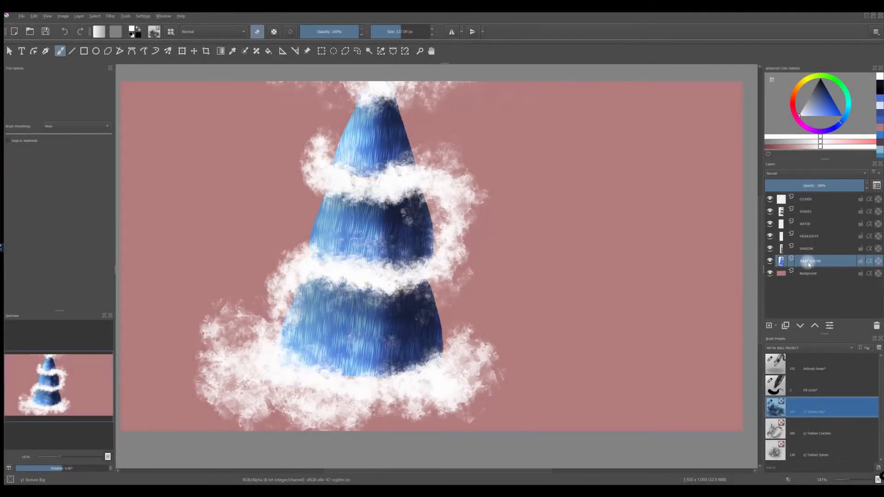
pyautogui.moveTo(857, 186); pyautogui.dragTo(834, 189)
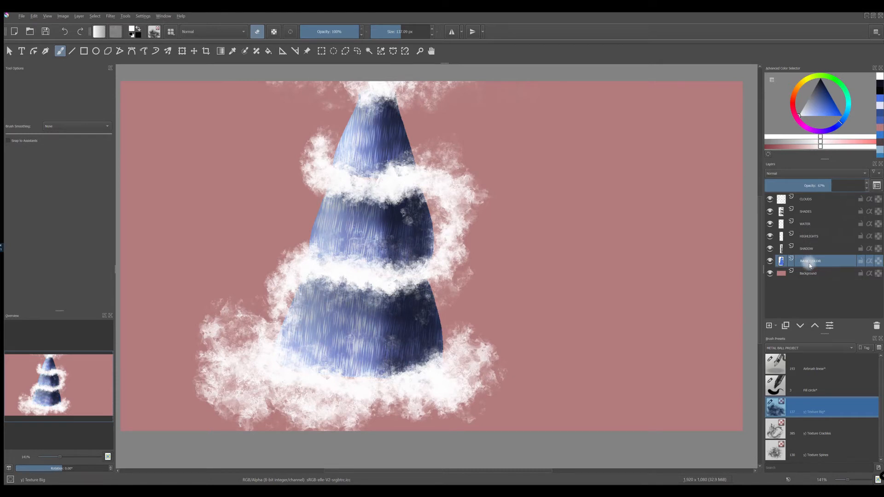
# Step: Add a new paint layer directly above Background and choose the Airbrush linear brush preset
pyautogui.click(804, 276)
pyautogui.click(769, 326)
pyautogui.click(806, 113)
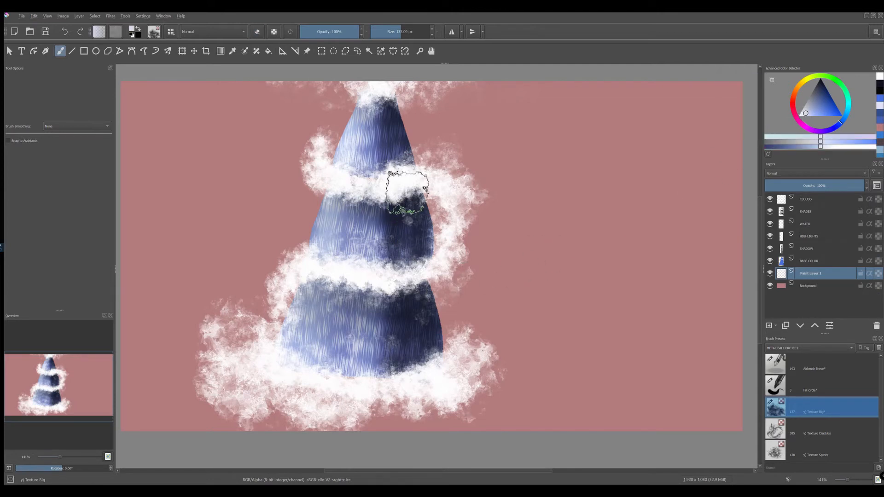
pyautogui.click(171, 31)
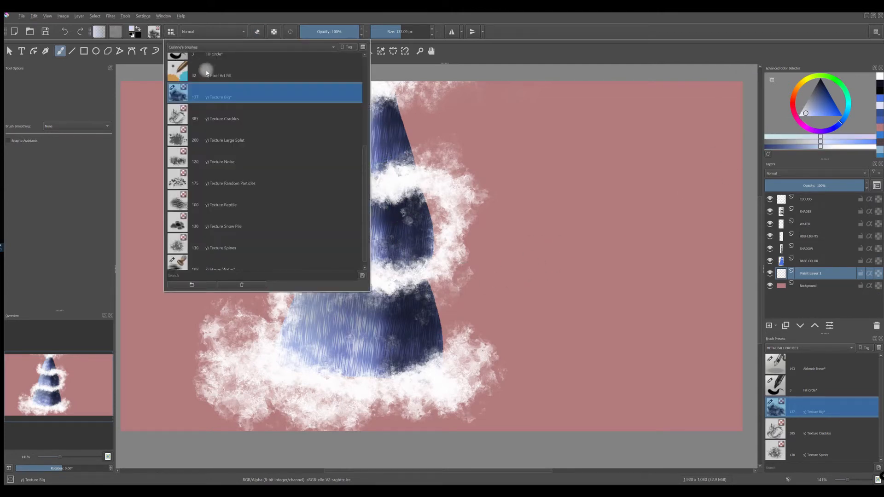
pyautogui.moveTo(364, 161); pyautogui.dragTo(364, 67)
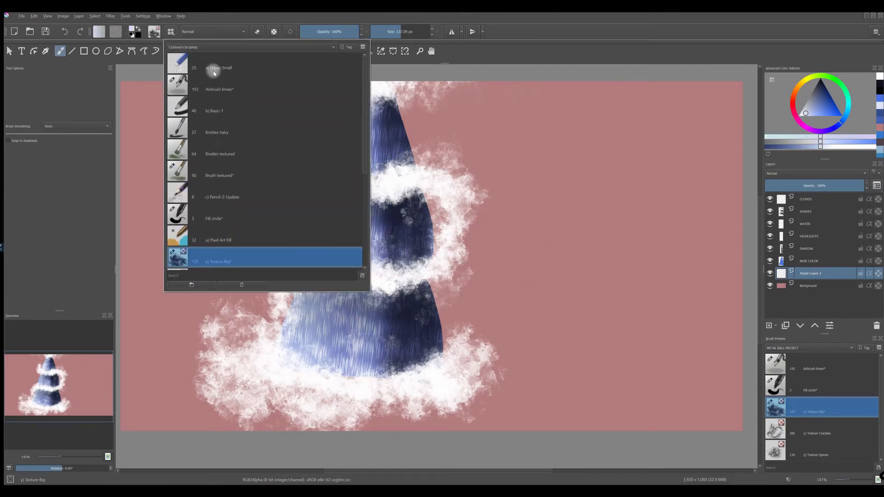
pyautogui.click(204, 111)
pyautogui.click(185, 95)
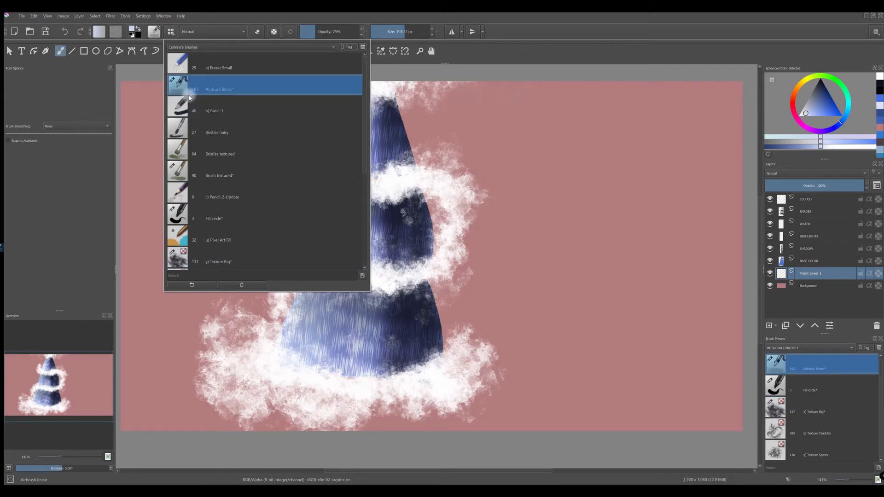
pyautogui.moveTo(180, 89)
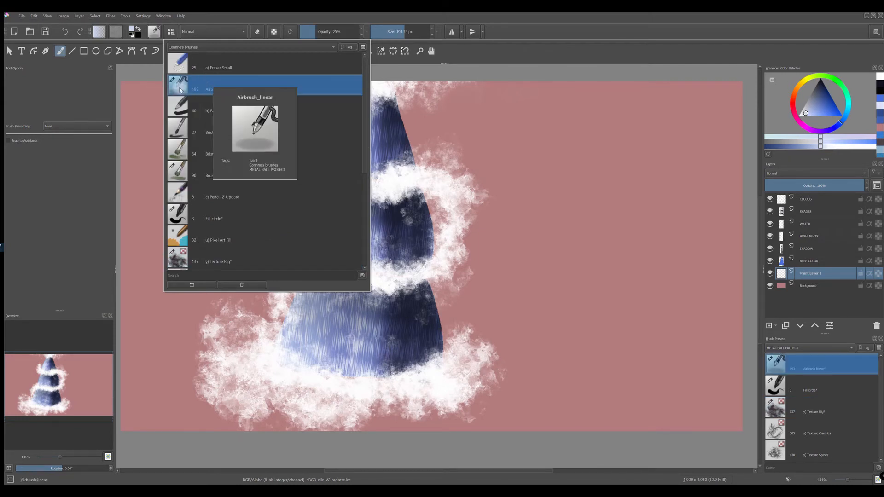
pyautogui.click(523, 31)
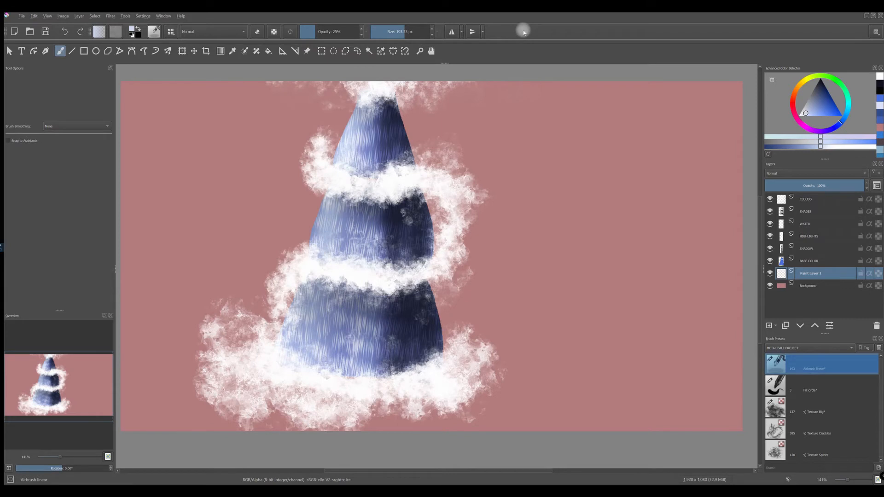
# Step: Airbrush cyan over the upper and lower segments on the new layer at 25% opacity and 75.09 px
pyautogui.click(851, 108)
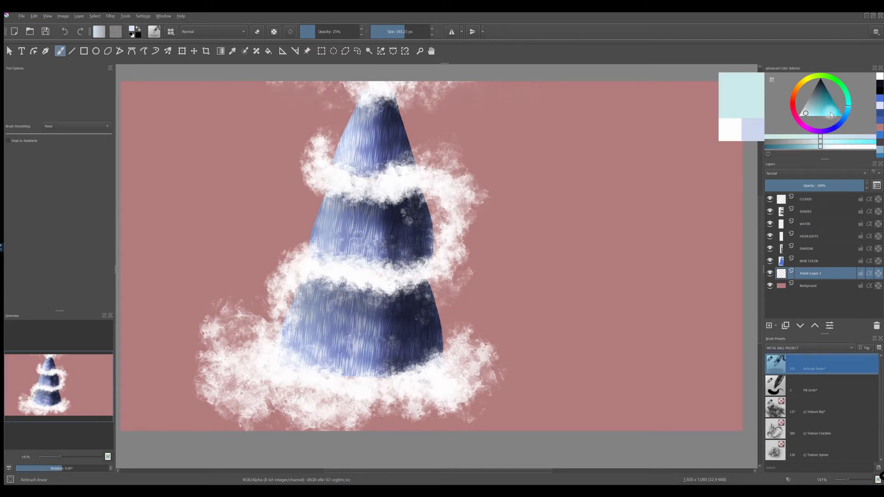
pyautogui.click(828, 109)
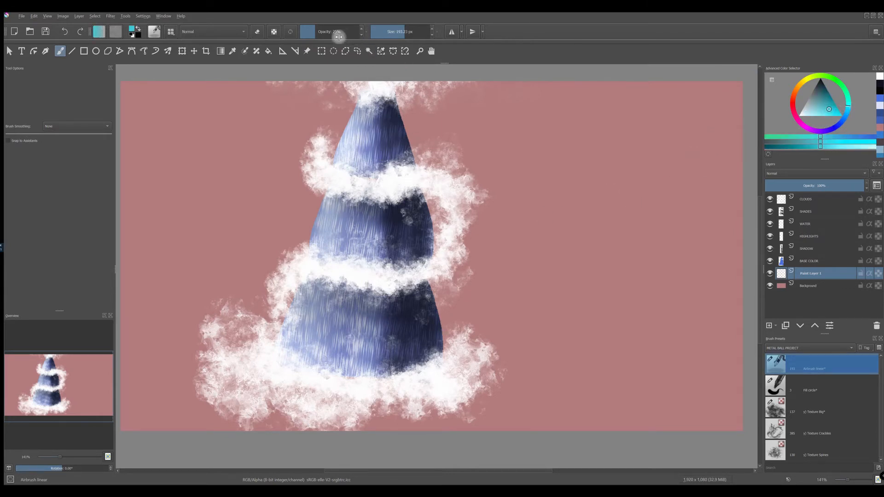
pyautogui.click(382, 31)
pyautogui.moveTo(382, 124)
pyautogui.mouseDown()
pyautogui.moveTo(372, 194)
pyautogui.moveTo(375, 113)
pyautogui.moveTo(355, 158)
pyautogui.mouseUp()
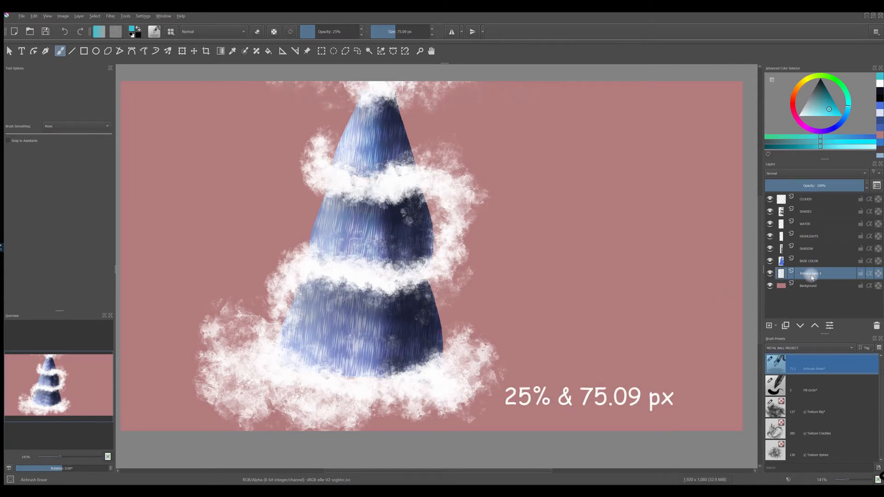
pyautogui.moveTo(348, 294)
pyautogui.mouseDown()
pyautogui.moveTo(324, 310)
pyautogui.moveTo(313, 360)
pyautogui.moveTo(370, 324)
pyautogui.moveTo(417, 339)
pyautogui.moveTo(360, 308)
pyautogui.moveTo(324, 367)
pyautogui.moveTo(306, 357)
pyautogui.moveTo(399, 352)
pyautogui.mouseUp()
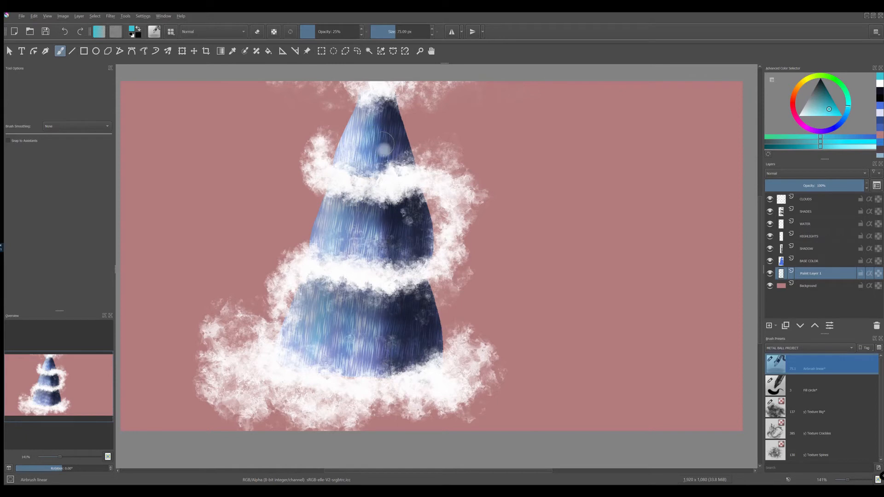
# Step: Airbrush pale cyan and deep blue tints over the cone's segments on the new layer
pyautogui.click(805, 118)
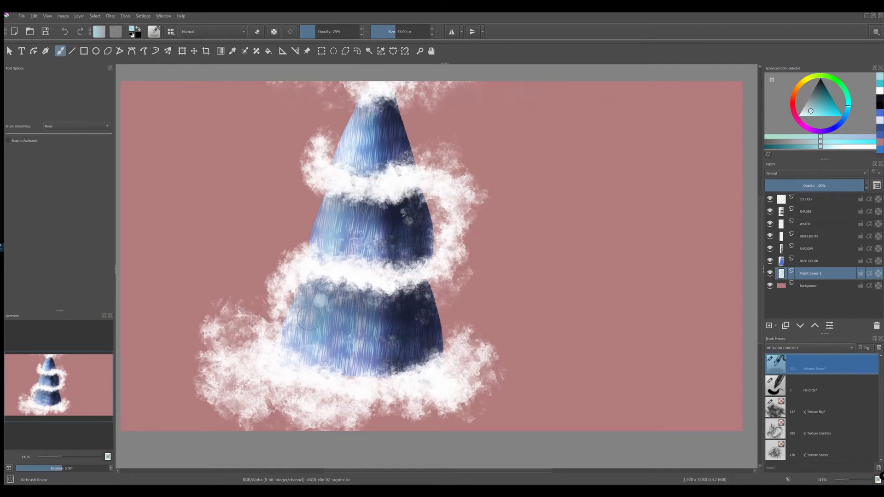
pyautogui.click(836, 126)
pyautogui.click(831, 110)
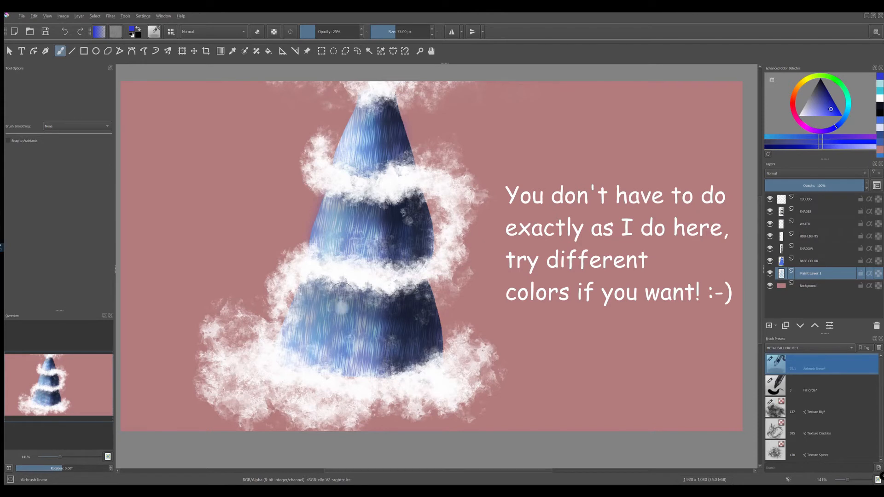
# Step: Enlarge the airbrush to about 193 px and spray turquoise over the upper segment
pyautogui.moveTo(399, 25); pyautogui.dragTo(404, 25)
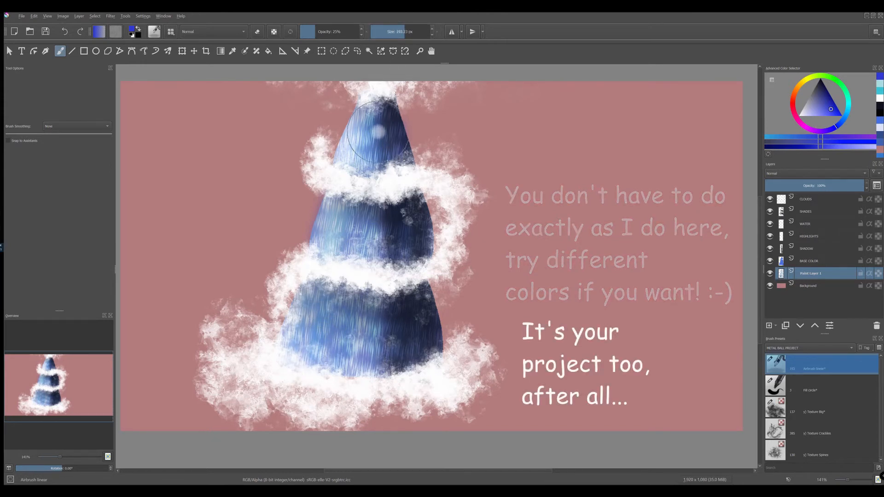
pyautogui.click(846, 101)
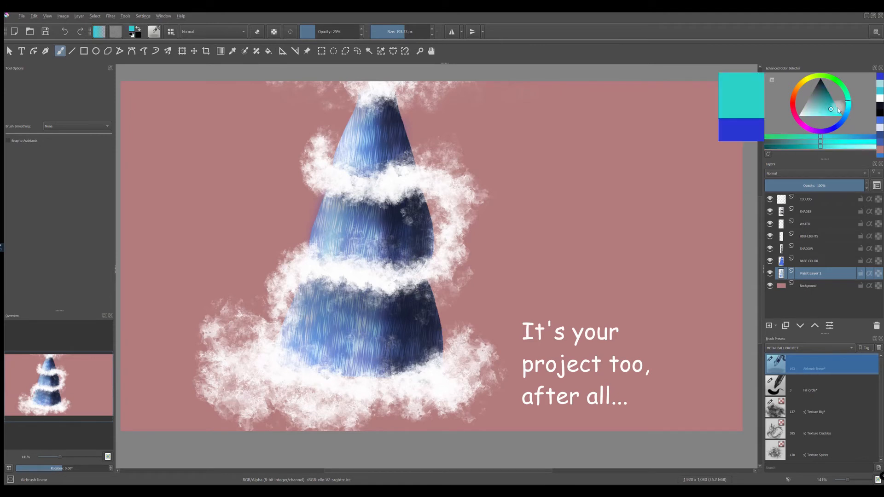
pyautogui.moveTo(372, 137)
pyautogui.mouseDown()
pyautogui.moveTo(368, 159)
pyautogui.moveTo(382, 137)
pyautogui.mouseUp()
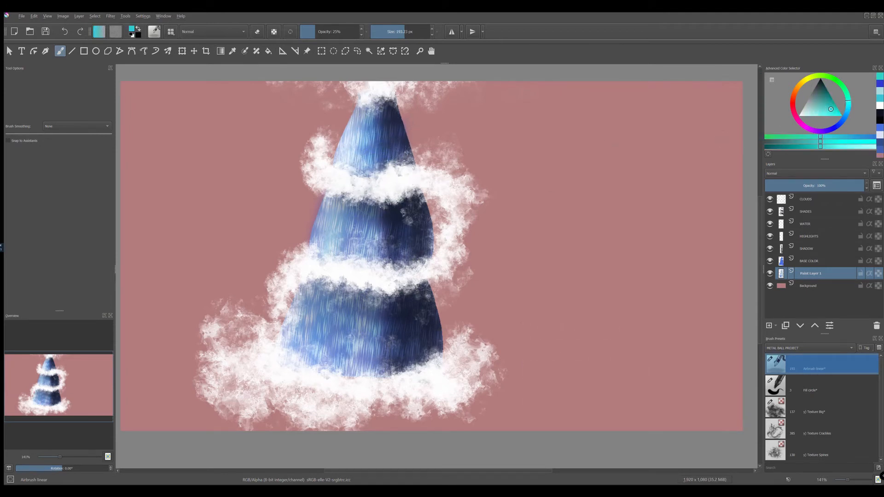
# Step: Reduce the airbrush to 43.46 px and touch up the middle segment's left side in blue on the BASE COLOR layer
pyautogui.click(390, 34)
pyautogui.click(796, 263)
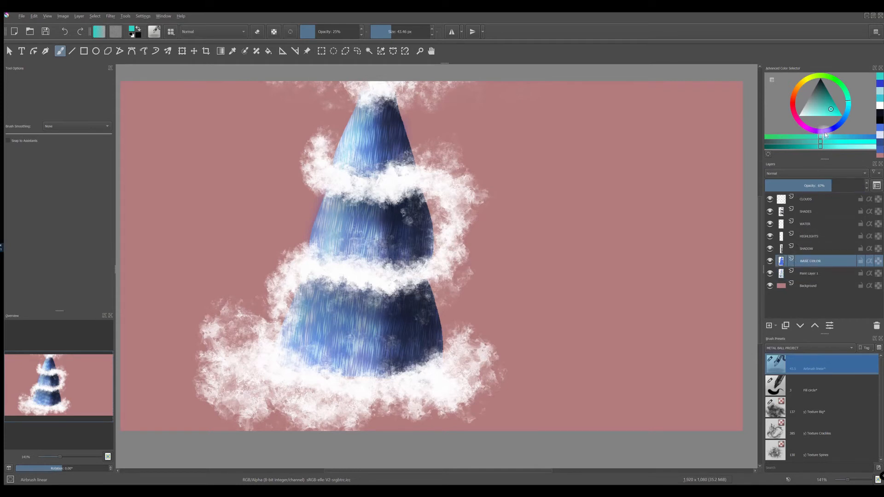
pyautogui.click(839, 123)
pyautogui.moveTo(344, 201); pyautogui.dragTo(328, 229)
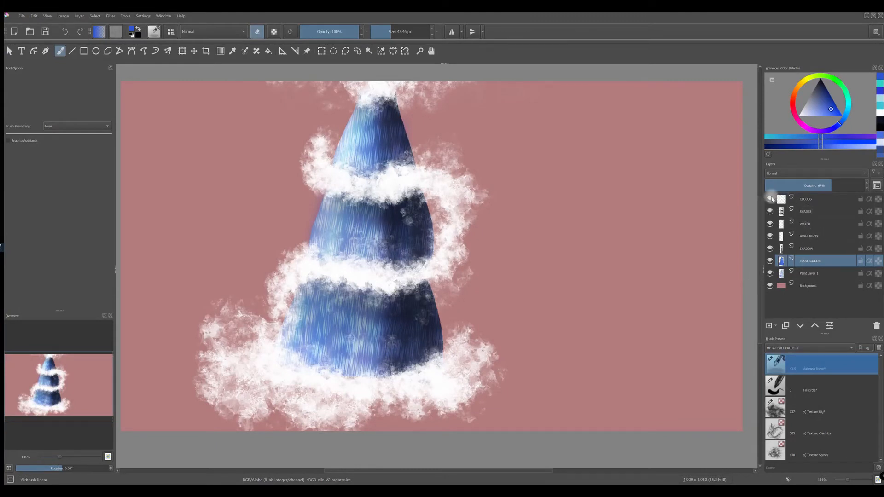
# Step: Hide the CLOUDS layer and merge all layers from SHADES down to Paint Layer 1 into one
pyautogui.click(770, 199)
pyautogui.click(805, 211)
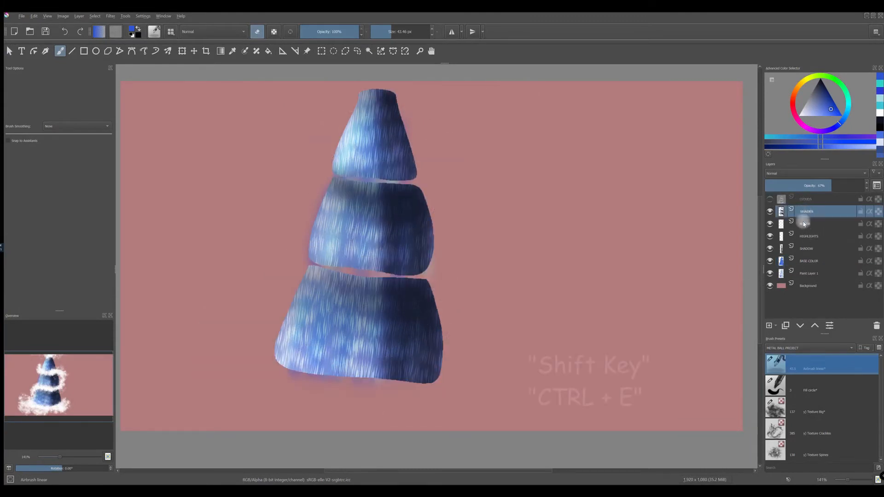
pyautogui.keyDown('shift'); pyautogui.click(809, 275); pyautogui.keyUp('shift')
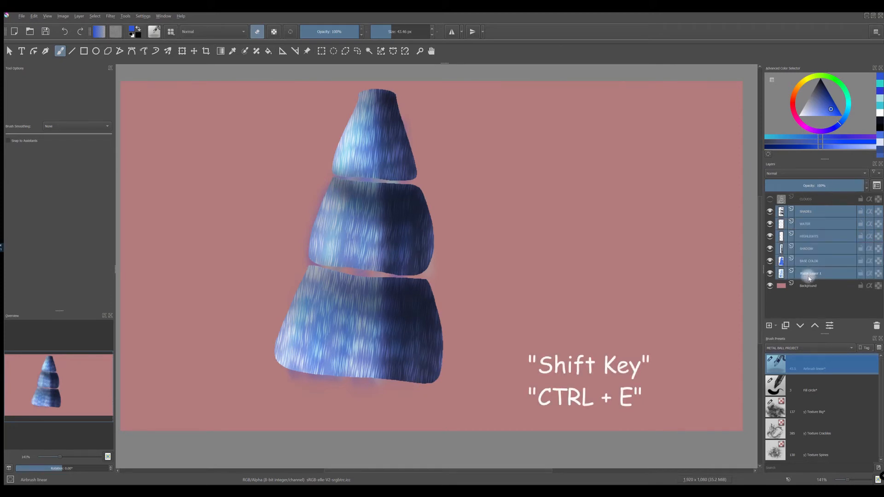
pyautogui.hotkey('ctrl', 'e')
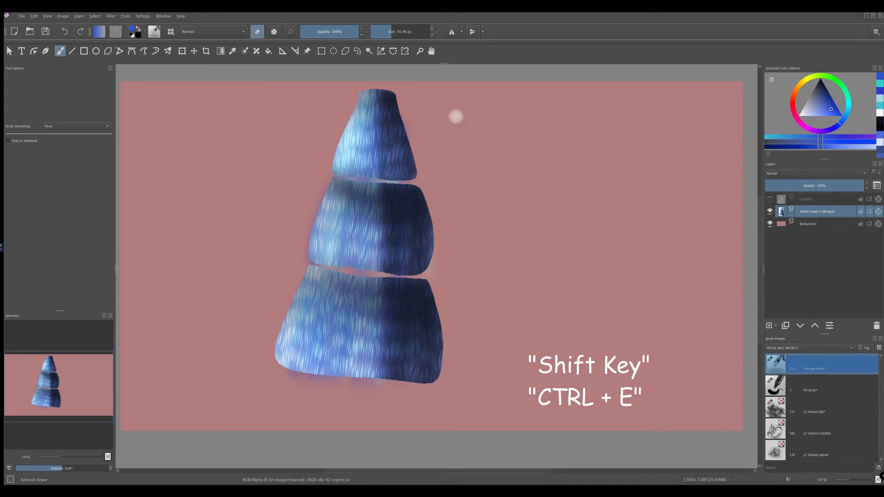
# Step: Show the CLOUDS layer again, and duplicate the merged cone layer with its original hidden
pyautogui.click(770, 198)
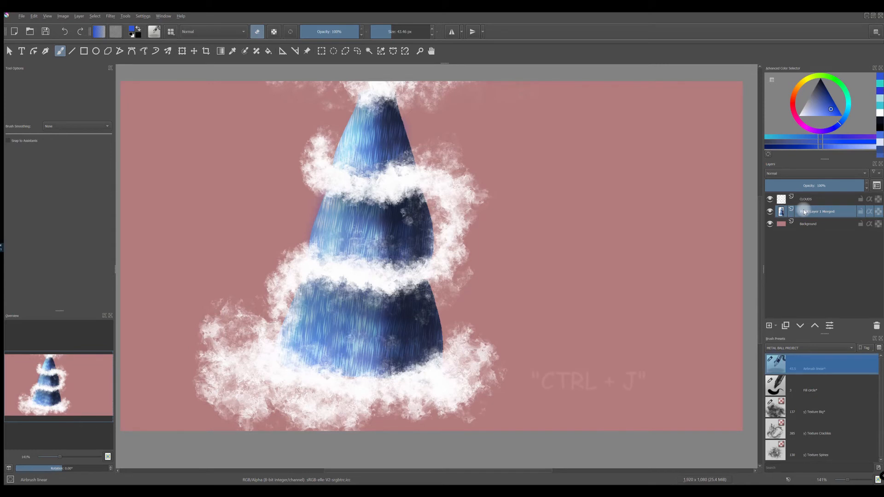
pyautogui.hotkey('ctrl', 'j')
pyautogui.click(769, 224)
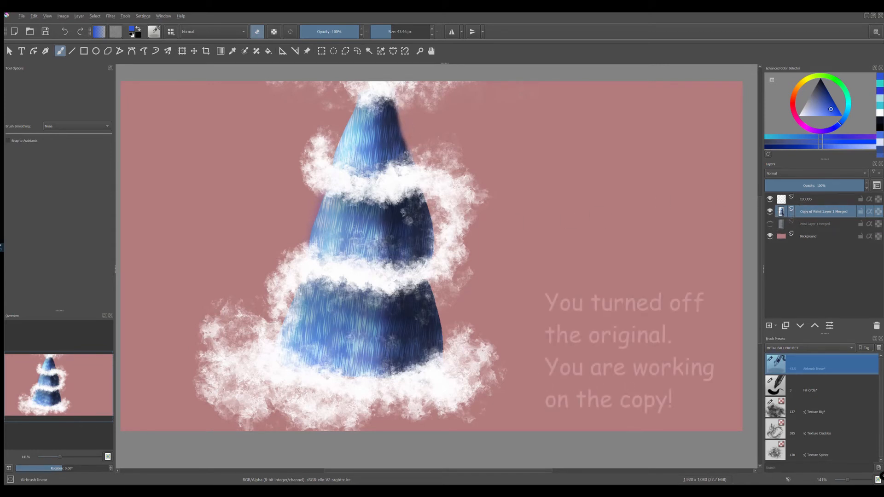
# Step: Erase the bulging left and right edges of all three segments on the duplicate layer to form a narrow, straight taper
pyautogui.moveTo(326, 183)
pyautogui.mouseDown()
pyautogui.moveTo(313, 240)
pyautogui.moveTo(327, 193)
pyautogui.mouseUp()
pyautogui.moveTo(296, 313)
pyautogui.mouseDown()
pyautogui.moveTo(290, 363)
pyautogui.moveTo(294, 301)
pyautogui.mouseUp()
pyautogui.moveTo(414, 161)
pyautogui.mouseDown()
pyautogui.moveTo(422, 368)
pyautogui.moveTo(434, 297)
pyautogui.mouseUp()
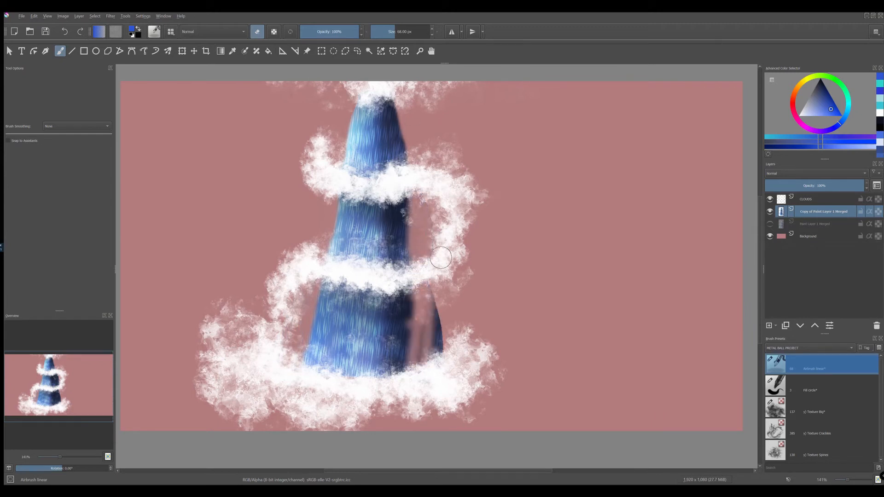
pyautogui.hotkey('ctrl', 'z')
pyautogui.hotkey('ctrl', 'z')
pyautogui.moveTo(427, 198); pyautogui.dragTo(444, 347)
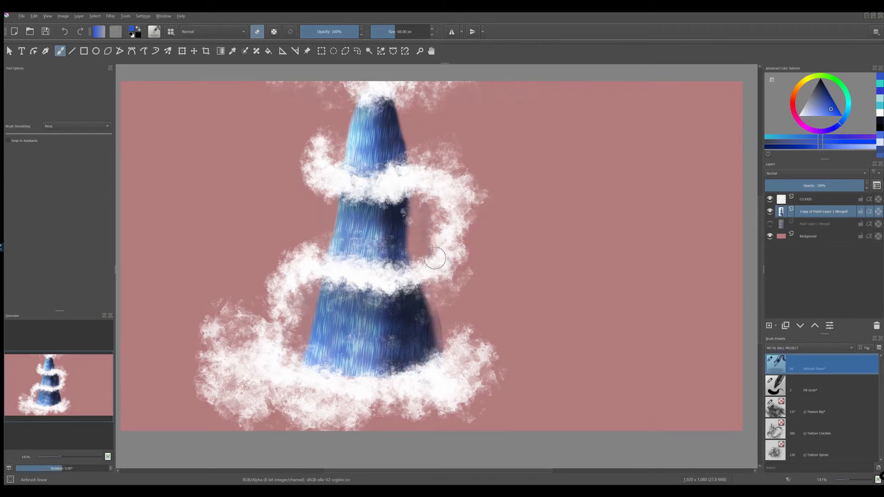
pyautogui.moveTo(412, 104); pyautogui.dragTo(418, 368)
pyautogui.moveTo(416, 302); pyautogui.dragTo(439, 341)
pyautogui.moveTo(412, 103)
pyautogui.mouseDown()
pyautogui.moveTo(399, 159)
pyautogui.moveTo(404, 257)
pyautogui.moveTo(423, 295)
pyautogui.mouseUp()
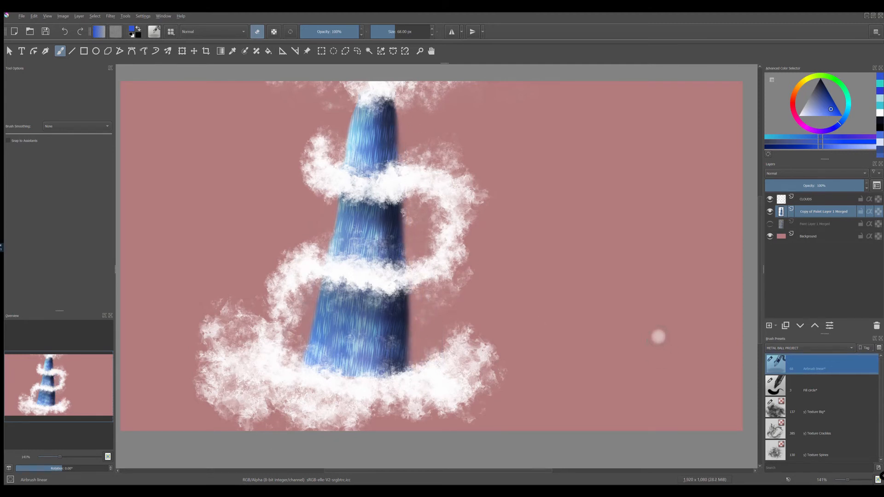
# Step: Select the CLOUDS layer, choose the y) Texture Big brush preset, and set the foreground color to white
pyautogui.click(805, 198)
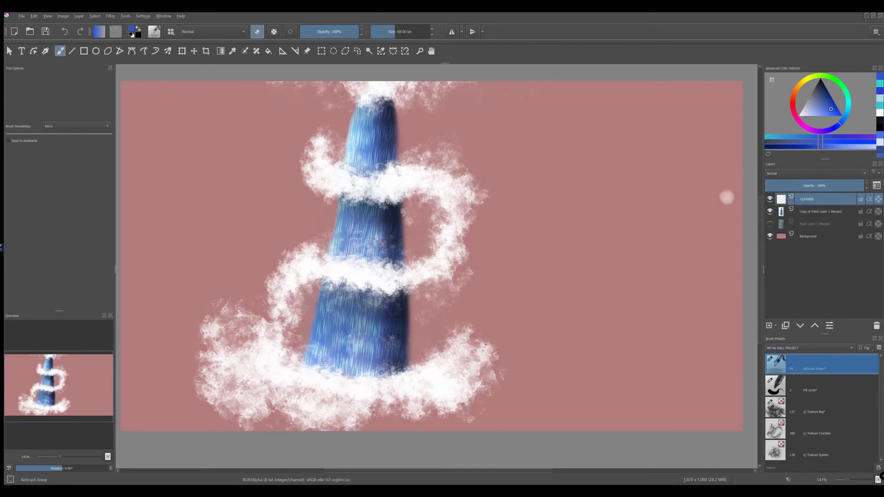
pyautogui.click(171, 31)
pyautogui.scroll(-3, 363, 113)
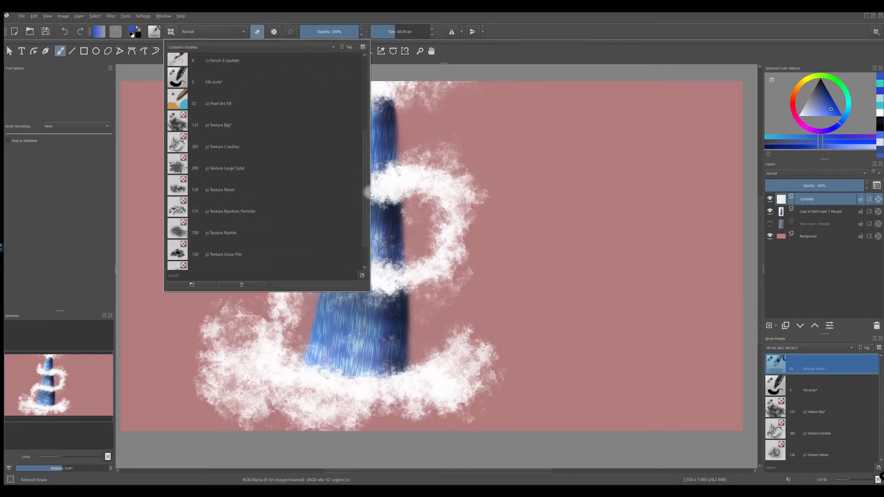
pyautogui.click(177, 85)
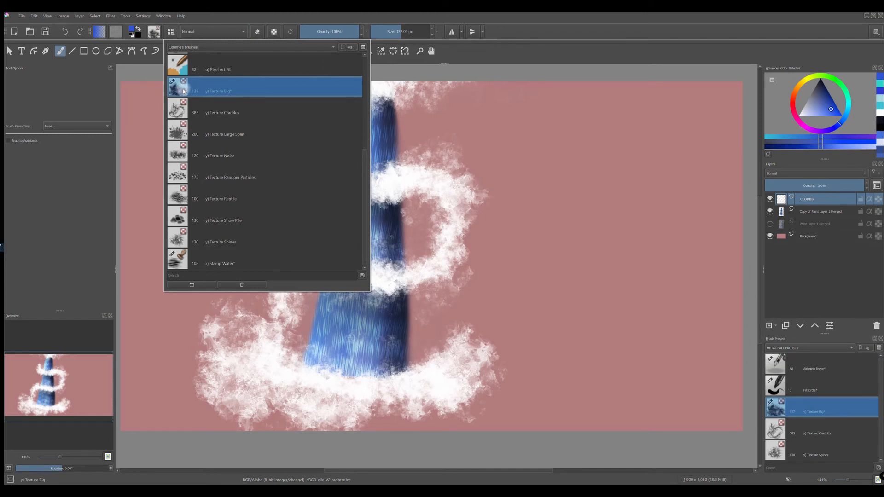
pyautogui.click(524, 27)
pyautogui.press('d')
pyautogui.press('x')
# Step: Paint white clouds up against the narrowed cone beside the middle segment, the lower segment and the upper segment's left edge
pyautogui.moveTo(411, 203)
pyautogui.mouseDown()
pyautogui.moveTo(422, 233)
pyautogui.moveTo(411, 216)
pyautogui.moveTo(437, 206)
pyautogui.mouseUp()
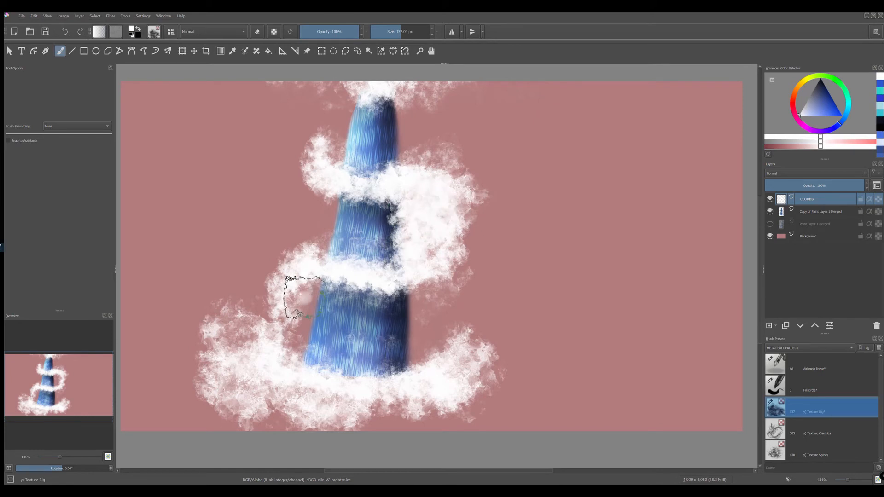
pyautogui.moveTo(304, 297); pyautogui.dragTo(295, 346)
pyautogui.moveTo(337, 144); pyautogui.dragTo(342, 150)
pyautogui.moveTo(423, 331)
pyautogui.mouseDown()
pyautogui.moveTo(436, 341)
pyautogui.moveTo(454, 392)
pyautogui.moveTo(424, 276)
pyautogui.moveTo(461, 212)
pyautogui.moveTo(405, 177)
pyautogui.moveTo(480, 215)
pyautogui.moveTo(325, 148)
pyautogui.moveTo(305, 296)
pyautogui.moveTo(258, 341)
pyautogui.moveTo(204, 359)
pyautogui.moveTo(437, 400)
pyautogui.mouseUp()
# Step: Erase the outer clouds on the cone's right side and repaint white cloud along the lower segment's left edge
pyautogui.click(257, 32)
pyautogui.moveTo(456, 343); pyautogui.dragTo(387, 413)
pyautogui.click(258, 31)
pyautogui.moveTo(309, 322); pyautogui.dragTo(319, 272)
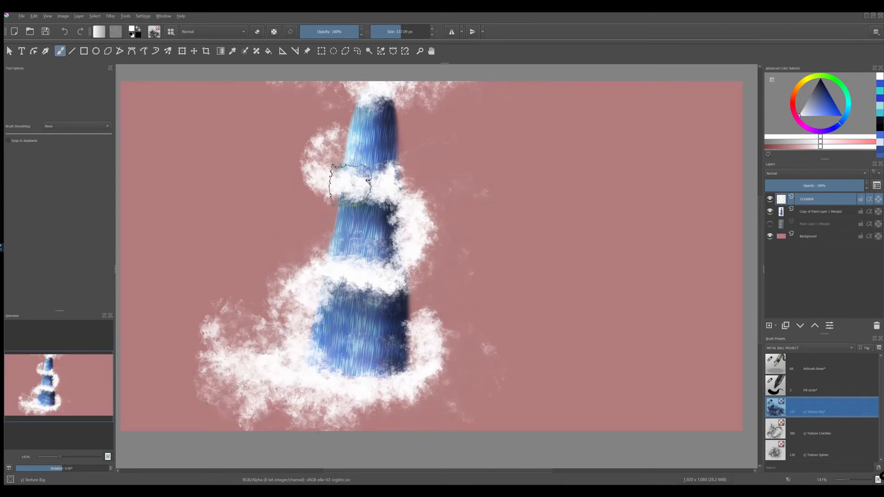
# Step: Paint white cloud beside the upper segment's left edge and erase the stray cloud fringes around the top, the right side and the base
pyautogui.moveTo(337, 144); pyautogui.dragTo(350, 114)
pyautogui.click(257, 32)
pyautogui.moveTo(345, 76); pyautogui.dragTo(437, 97)
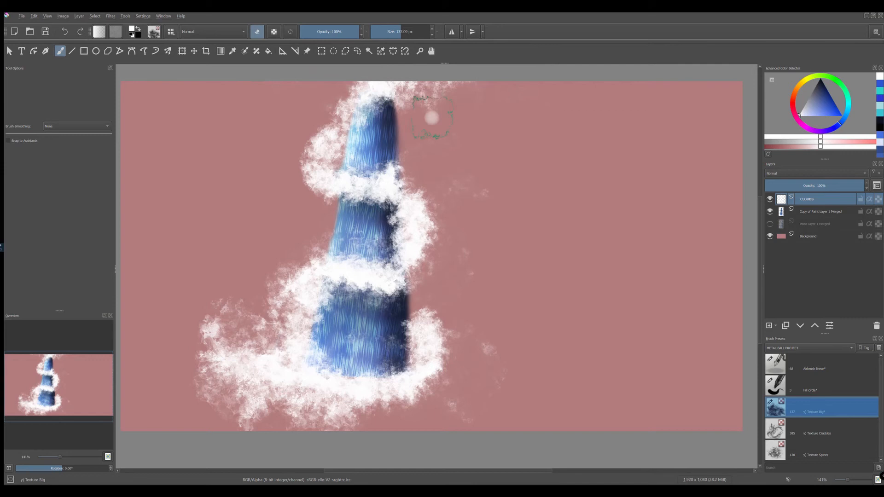
pyautogui.moveTo(458, 172)
pyautogui.mouseDown()
pyautogui.moveTo(456, 411)
pyautogui.moveTo(483, 200)
pyautogui.mouseUp()
pyautogui.moveTo(226, 280)
pyautogui.mouseDown()
pyautogui.moveTo(189, 368)
pyautogui.moveTo(453, 429)
pyautogui.mouseUp()
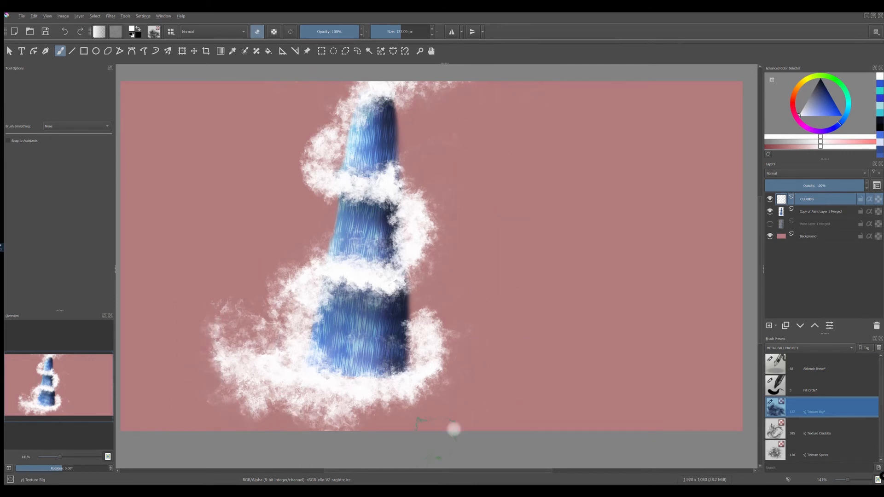
# Step: Move the hidden Paint Layer 1 Merged below Background and set the Copy of Paint Layer 1 Merged layer's opacity to 86%
pyautogui.click(807, 225)
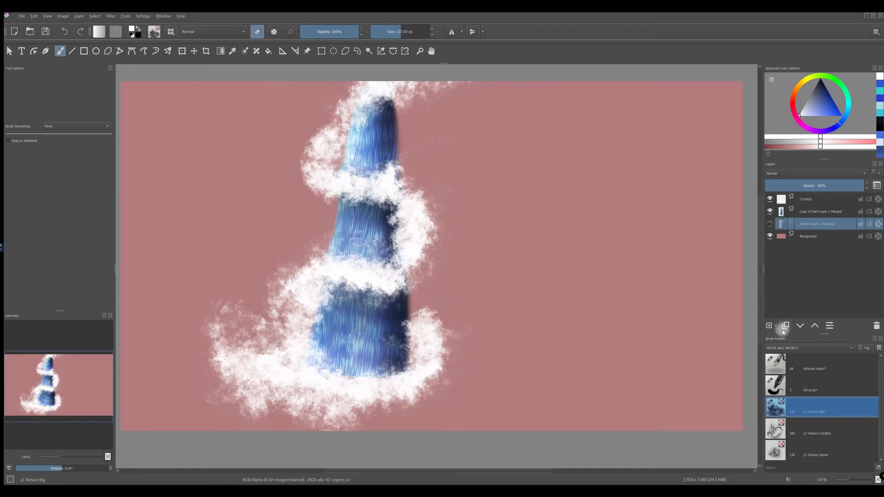
pyautogui.click(801, 327)
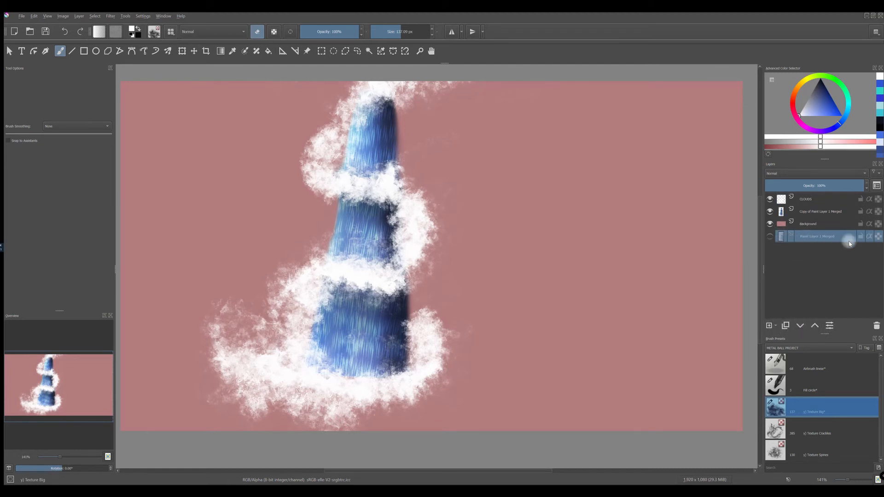
pyautogui.click(810, 199)
pyautogui.click(809, 212)
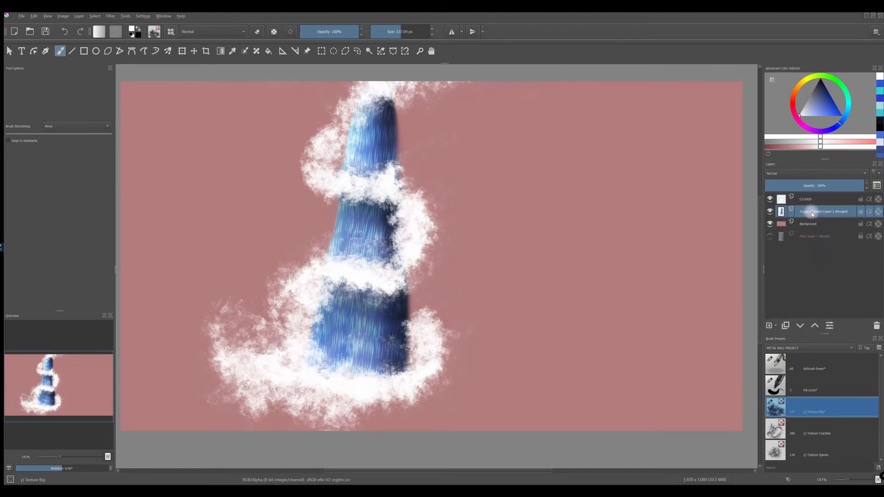
pyautogui.moveTo(849, 187); pyautogui.dragTo(845, 186)
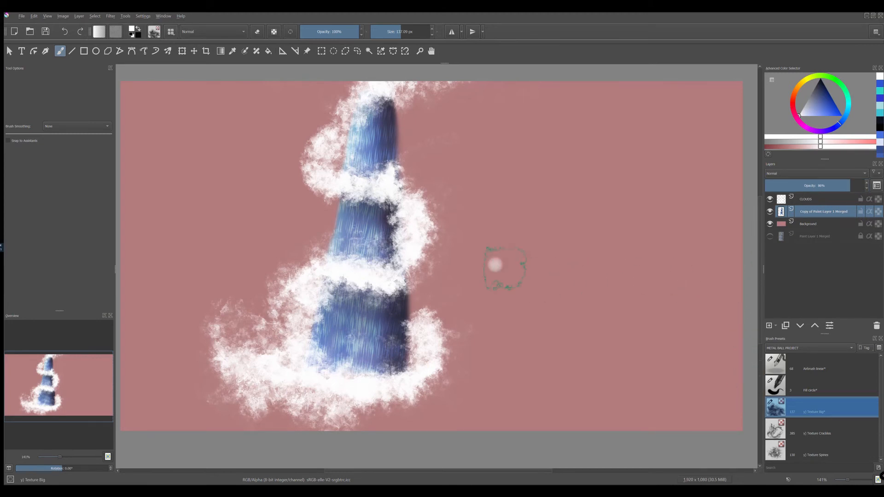
# Step: Add a new layer above CLOUDS, name it DROPS, and activate the Outline Selection tool
pyautogui.click(833, 199)
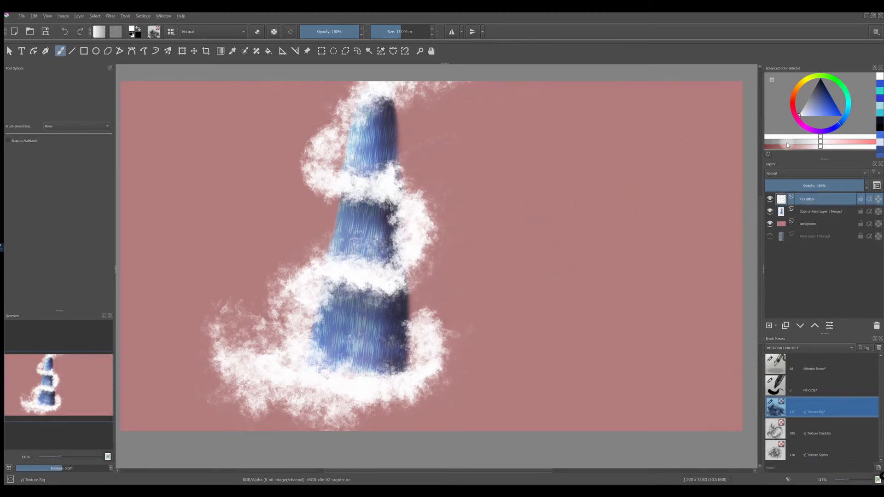
pyautogui.click(357, 51)
pyautogui.click(768, 326)
pyautogui.doubleClick(818, 199)
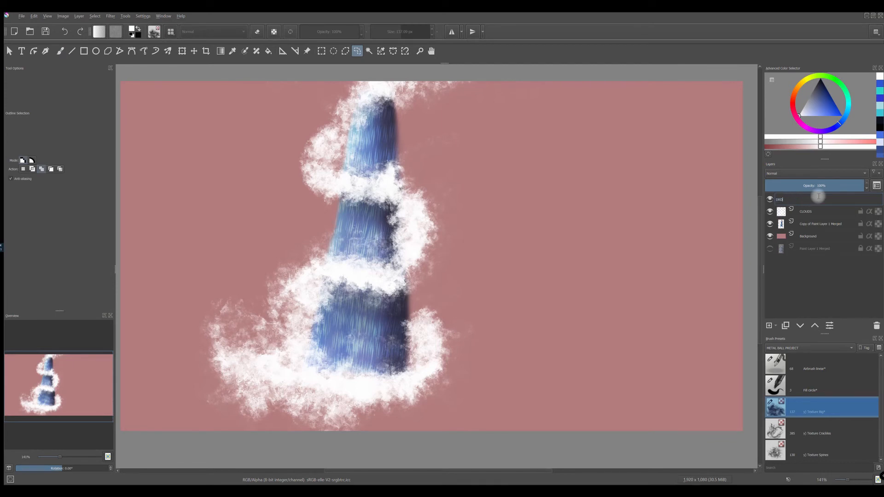
pyautogui.press('Return')
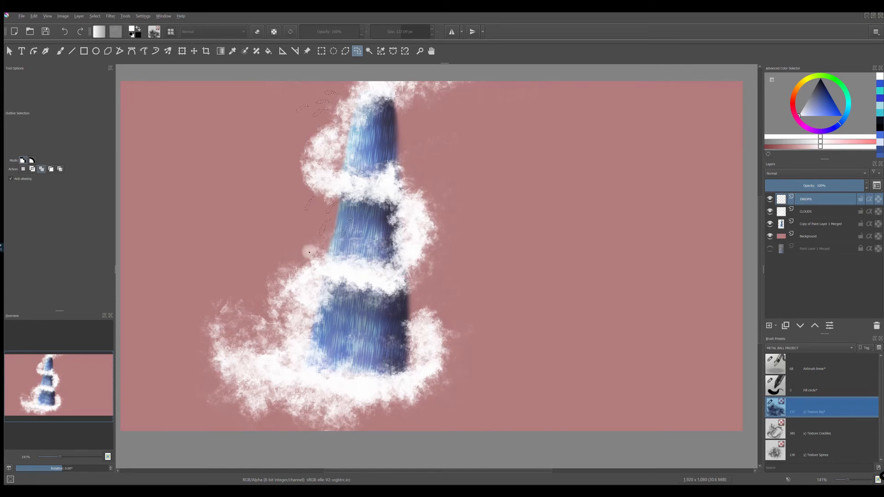
# Step: Outline small drop shapes on and around the cone, fill them with white, and set the DROPS layer's opacity to 51%
pyautogui.moveTo(339, 307)
pyautogui.mouseDown()
pyautogui.moveTo(333, 322)
pyautogui.moveTo(375, 333)
pyautogui.mouseUp()
pyautogui.moveTo(407, 151)
pyautogui.mouseDown()
pyautogui.moveTo(405, 132)
pyautogui.moveTo(384, 121)
pyautogui.mouseUp()
pyautogui.moveTo(444, 201); pyautogui.dragTo(446, 220)
pyautogui.hotkey('shift', 'Delete')
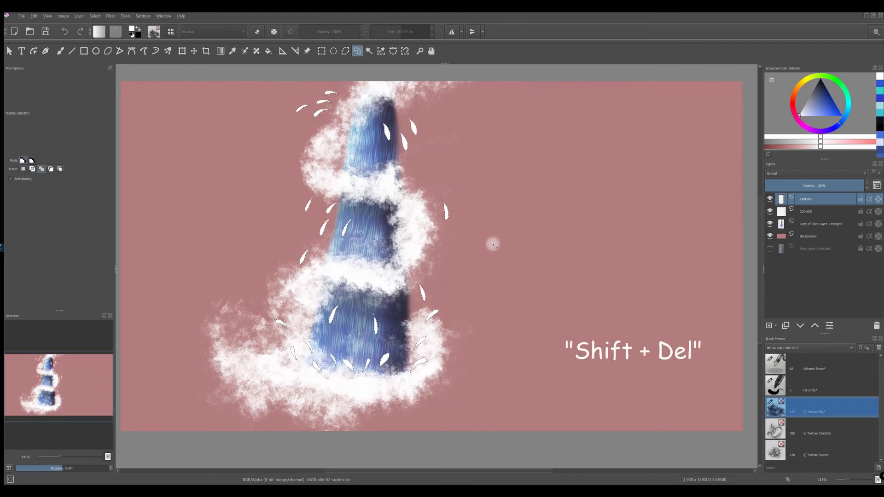
pyautogui.hotkey('ctrl', 'shift', 'a')
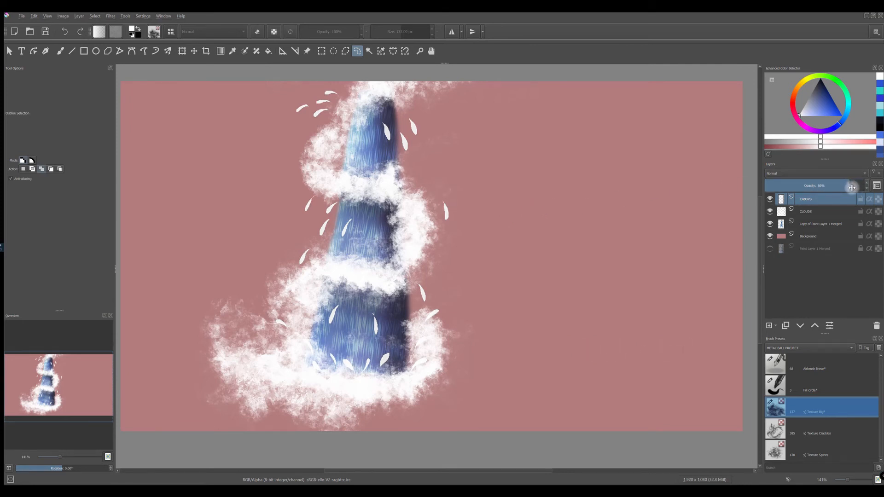
pyautogui.moveTo(850, 186); pyautogui.dragTo(821, 189)
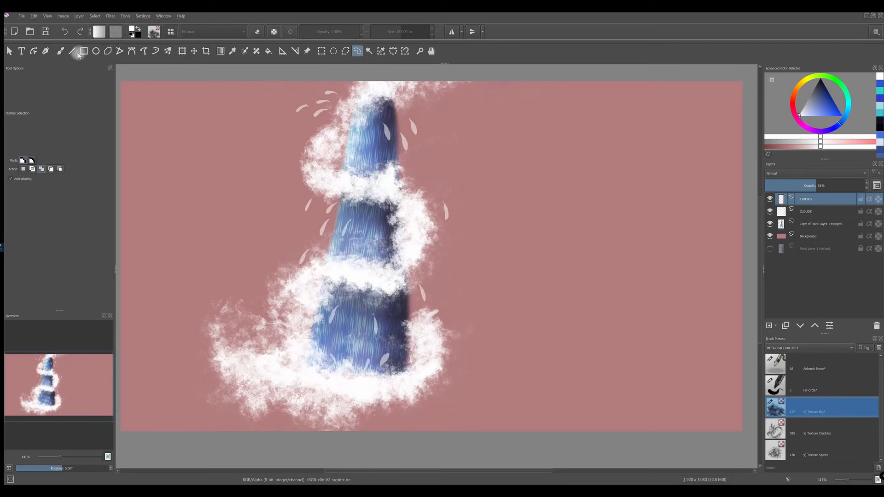
# Step: Switch to the freehand brush with the Airbrush linear preset in eraser mode
pyautogui.click(60, 51)
pyautogui.click(170, 31)
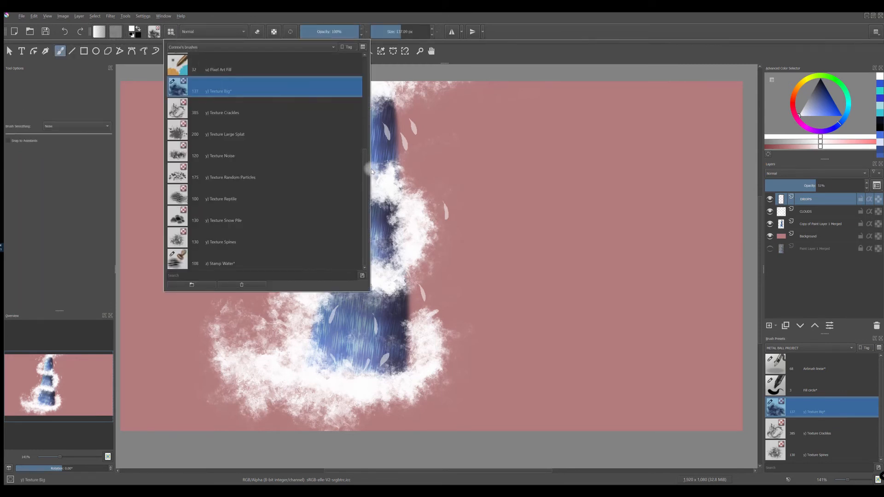
pyautogui.scroll(3, 357, 110)
pyautogui.click(180, 87)
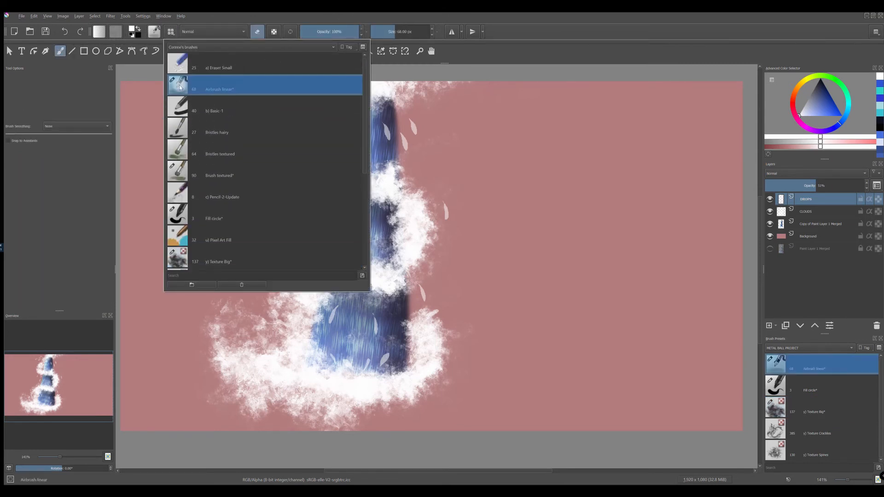
pyautogui.moveTo(183, 85)
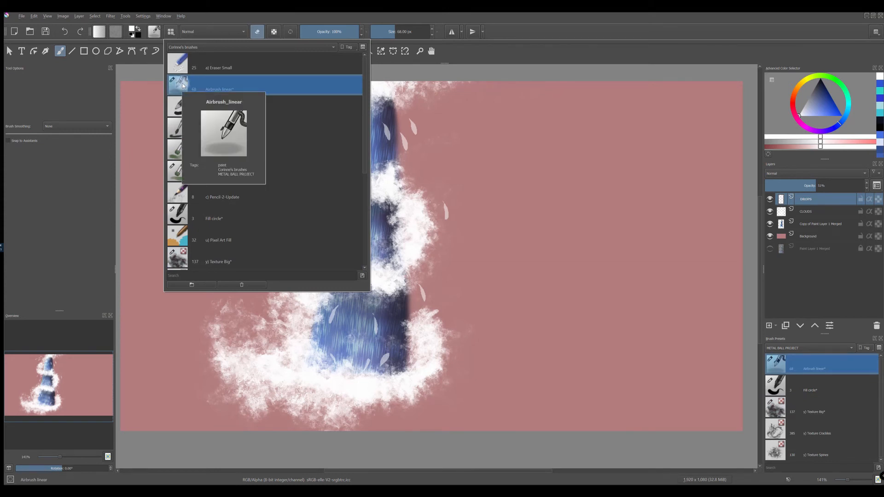
pyautogui.click(537, 45)
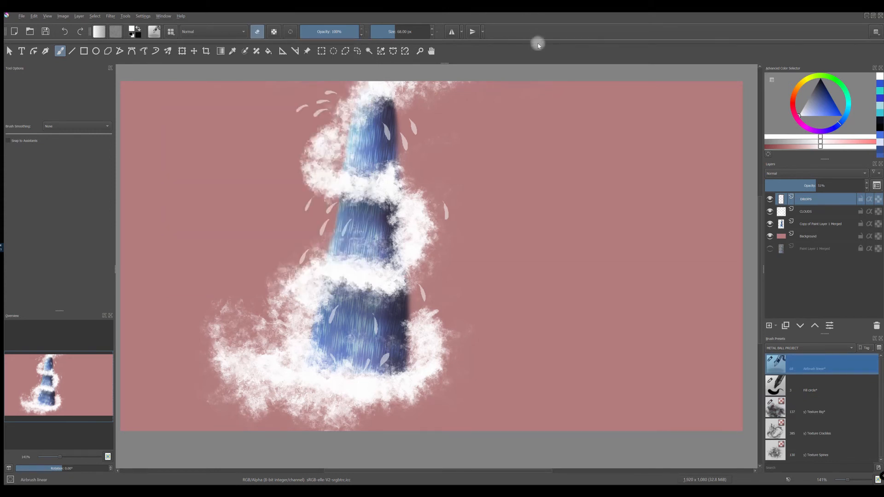
pyautogui.click(258, 32)
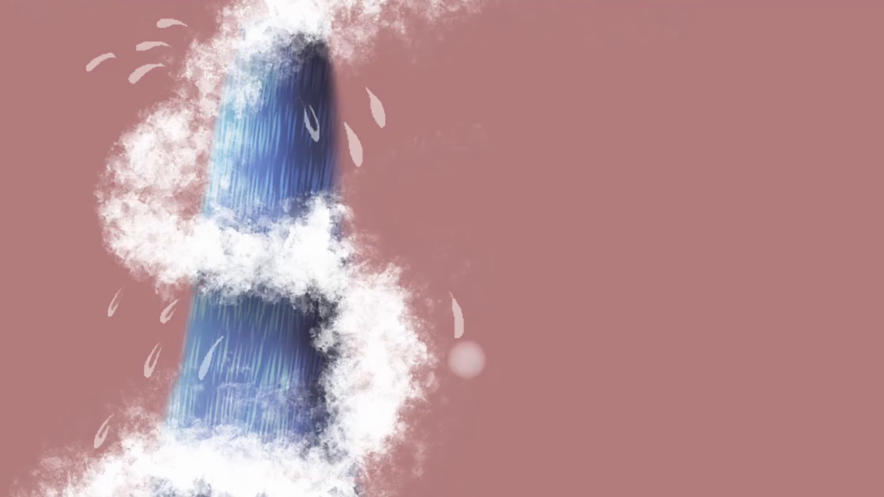
# Step: Erase the inner part of the drops with a 7 px brush, leaving thin curved rims
pyautogui.moveTo(367, 88); pyautogui.dragTo(379, 112)
pyautogui.moveTo(166, 64); pyautogui.dragTo(141, 72)
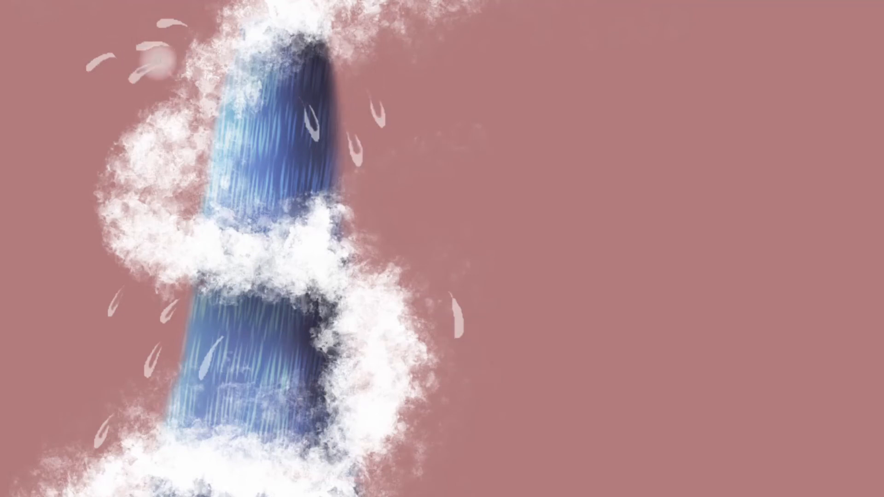
pyautogui.moveTo(171, 45); pyautogui.dragTo(152, 46)
pyautogui.moveTo(190, 21); pyautogui.dragTo(158, 26)
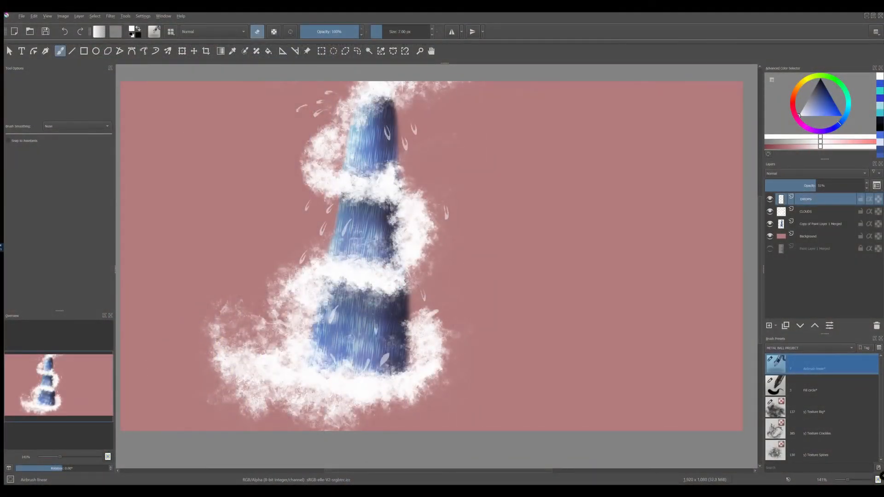
pyautogui.moveTo(387, 356); pyautogui.dragTo(383, 363)
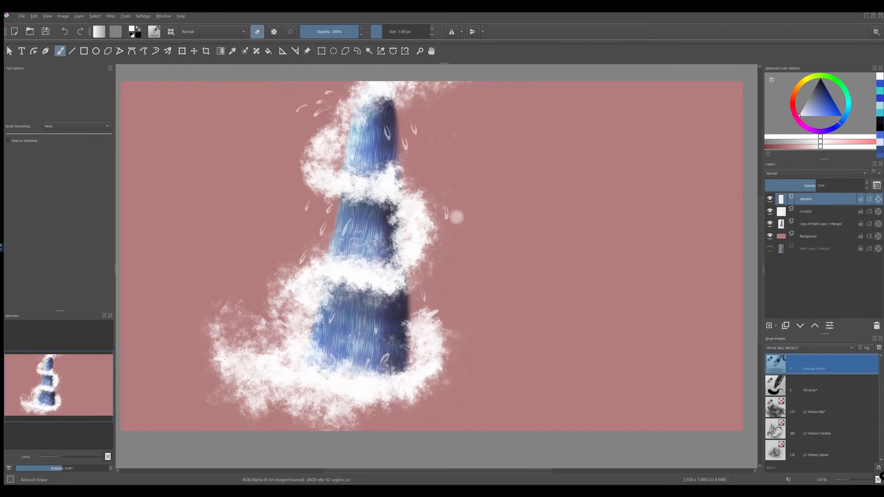
# Step: Lock the DROPS layer's alpha and tint the drops around the cone medium blue with an enlarged airbrush, eraser mode off
pyautogui.click(878, 200)
pyautogui.click(830, 109)
pyautogui.click(257, 31)
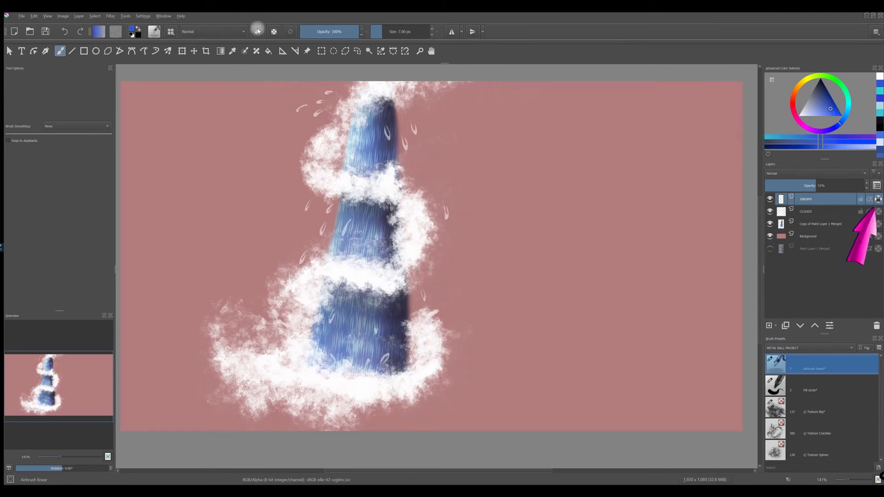
pyautogui.click(396, 33)
pyautogui.moveTo(429, 140); pyautogui.dragTo(419, 146)
pyautogui.moveTo(317, 115); pyautogui.dragTo(317, 101)
pyautogui.moveTo(314, 198)
pyautogui.mouseDown()
pyautogui.moveTo(326, 236)
pyautogui.moveTo(346, 225)
pyautogui.mouseUp()
pyautogui.moveTo(335, 327); pyautogui.dragTo(332, 315)
pyautogui.moveTo(385, 361); pyautogui.dragTo(424, 326)
pyautogui.moveTo(445, 195); pyautogui.dragTo(447, 219)
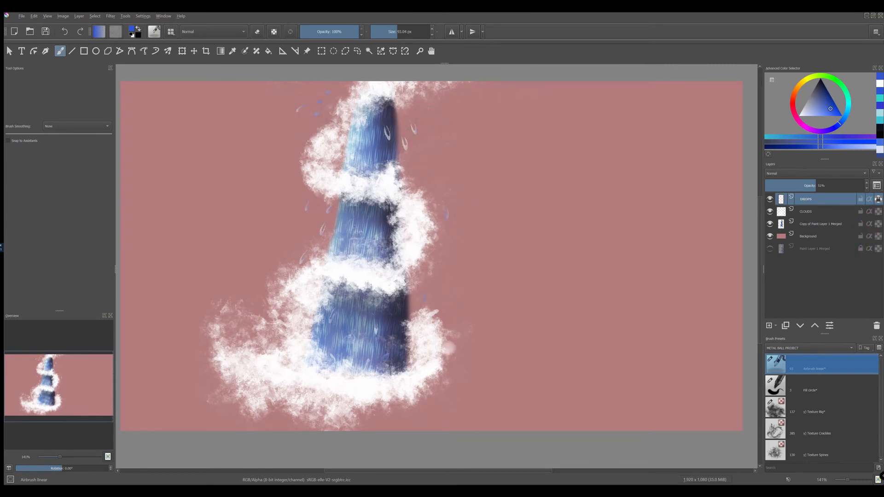
pyautogui.moveTo(387, 126); pyautogui.dragTo(399, 163)
pyautogui.moveTo(426, 127); pyautogui.dragTo(416, 138)
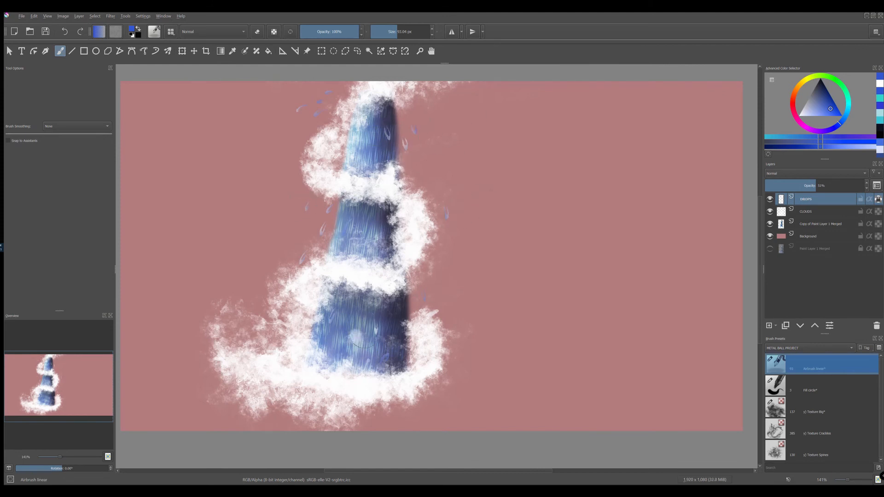
# Step: Set the foreground color to white and the airbrush size to 10.47 px
pyautogui.press('d')
pyautogui.press('x')
pyautogui.click(390, 33)
pyautogui.click(383, 34)
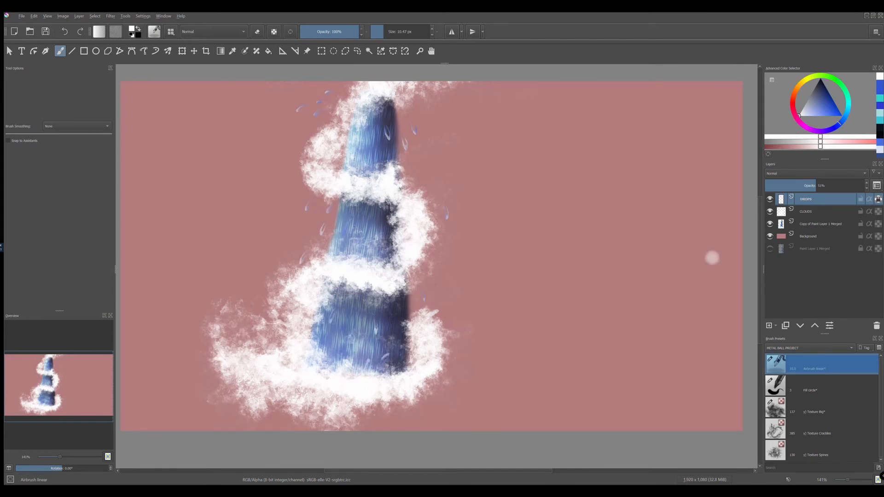
# Step: Duplicate the Copy of Paint Layer 1 Merged layer and give the duplicate the Overlay blending mode at 37% opacity
pyautogui.click(812, 225)
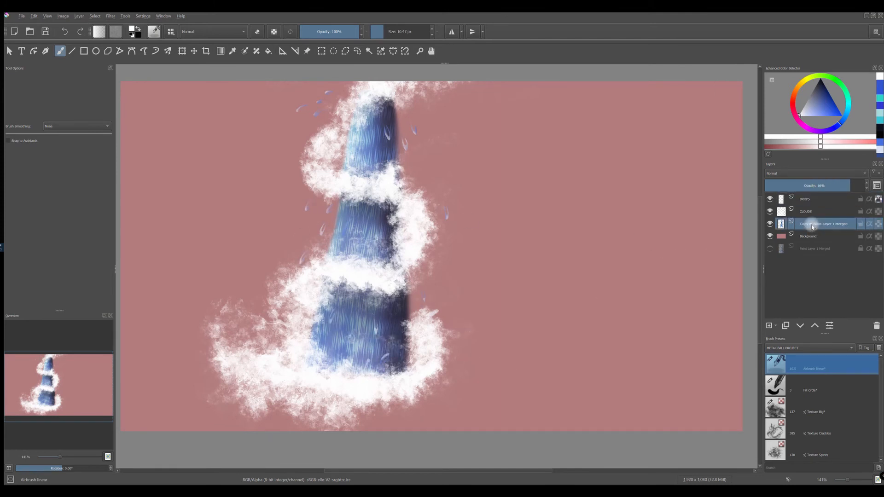
pyautogui.hotkey('ctrl', 'j')
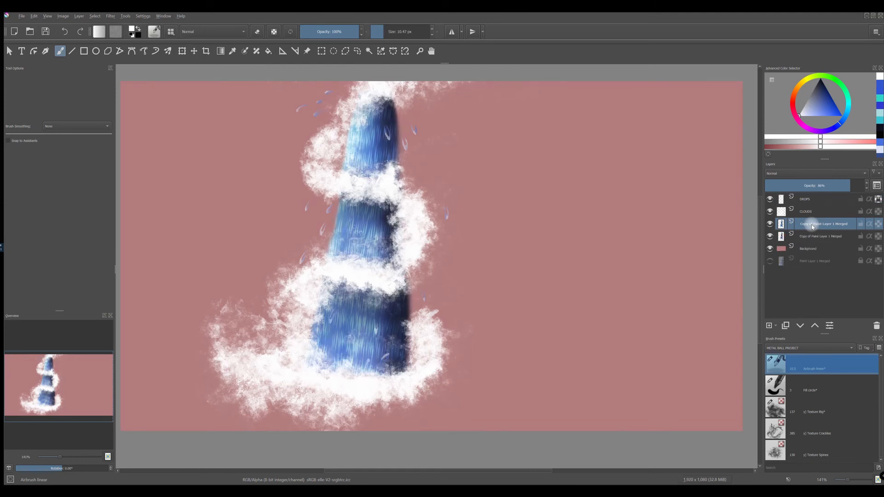
pyautogui.click(770, 224)
pyautogui.click(770, 224)
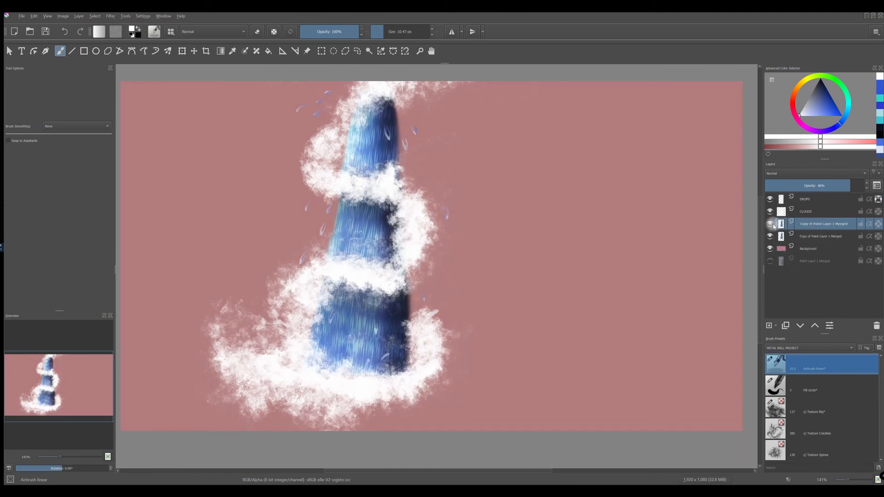
pyautogui.click(803, 174)
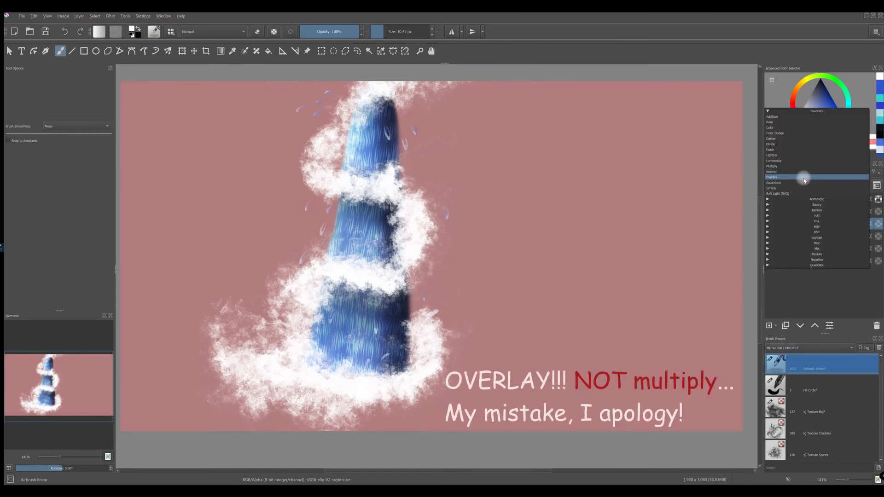
pyautogui.click(777, 177)
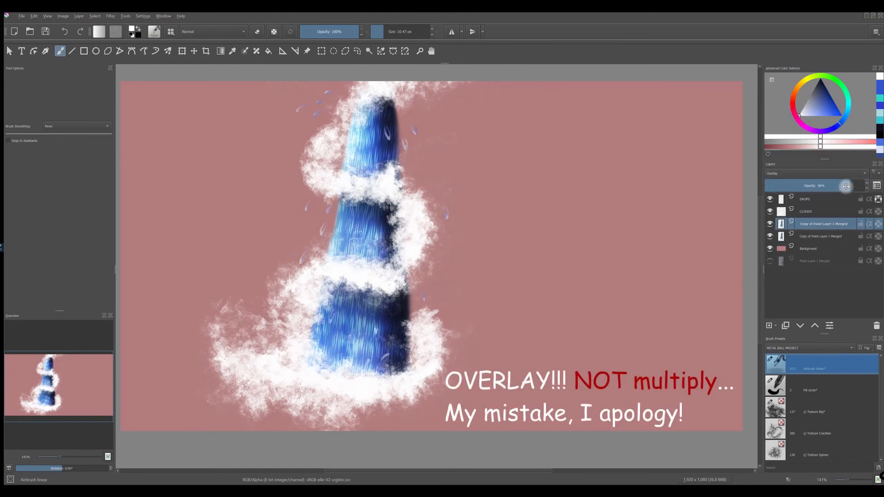
pyautogui.moveTo(836, 188); pyautogui.dragTo(805, 189)
# Step: Merge the Overlay duplicate with the layer below
pyautogui.click(812, 223)
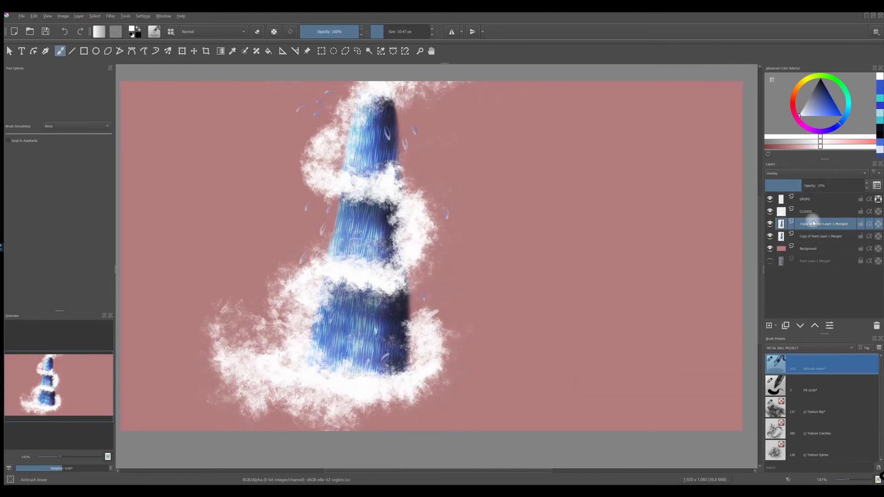
pyautogui.rightClick(809, 222)
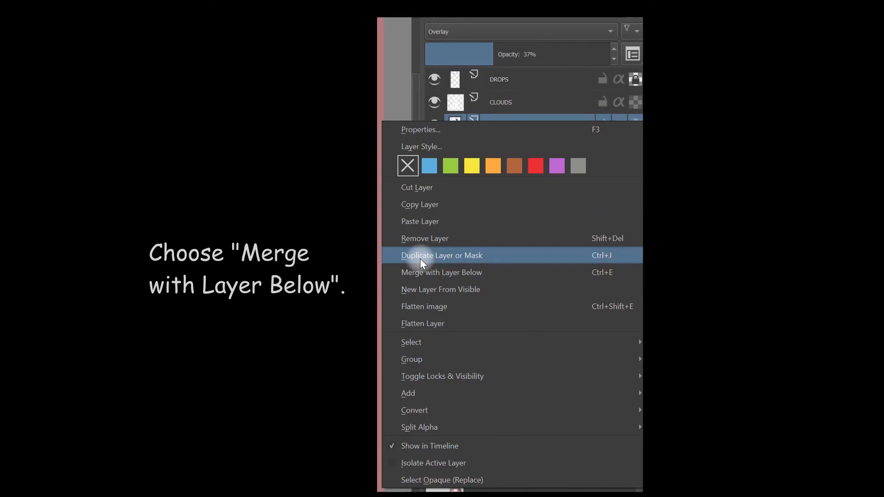
pyautogui.click(418, 269)
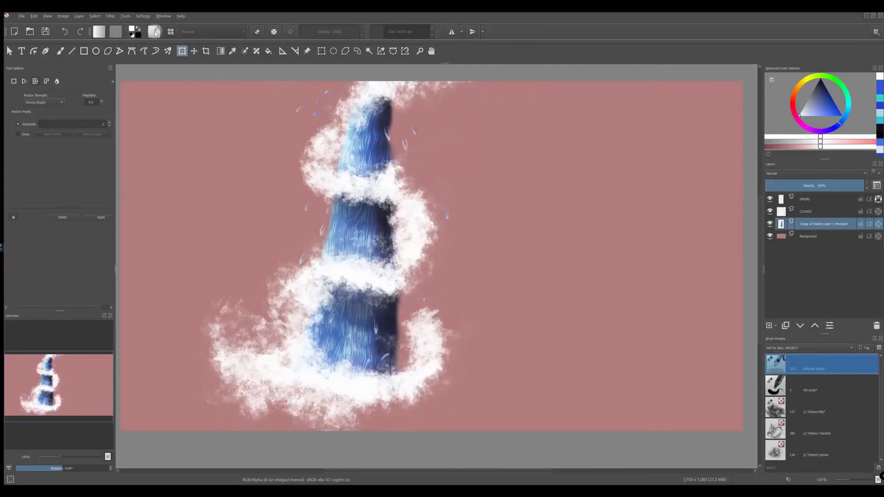
# Step: Return to the freehand brush, search all brush presets for "DISTORT", and choose the v) Distort Move preset
pyautogui.click(60, 50)
pyautogui.click(170, 32)
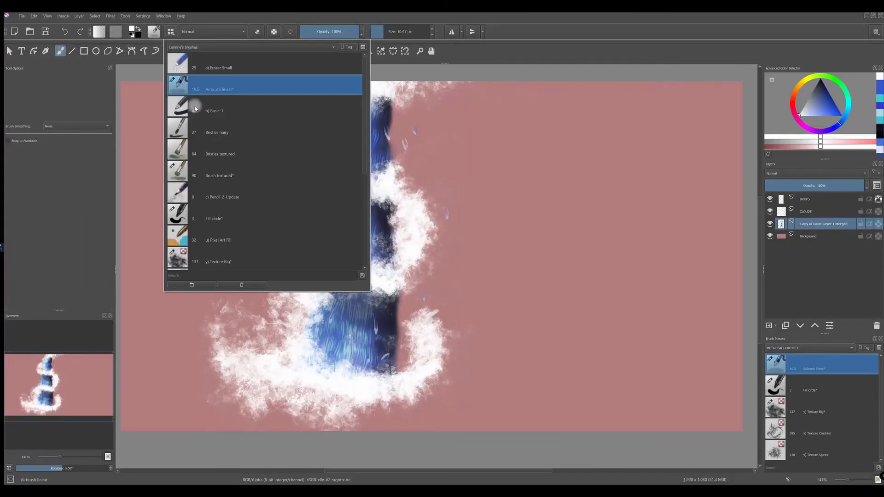
pyautogui.click(218, 46)
pyautogui.click(186, 145)
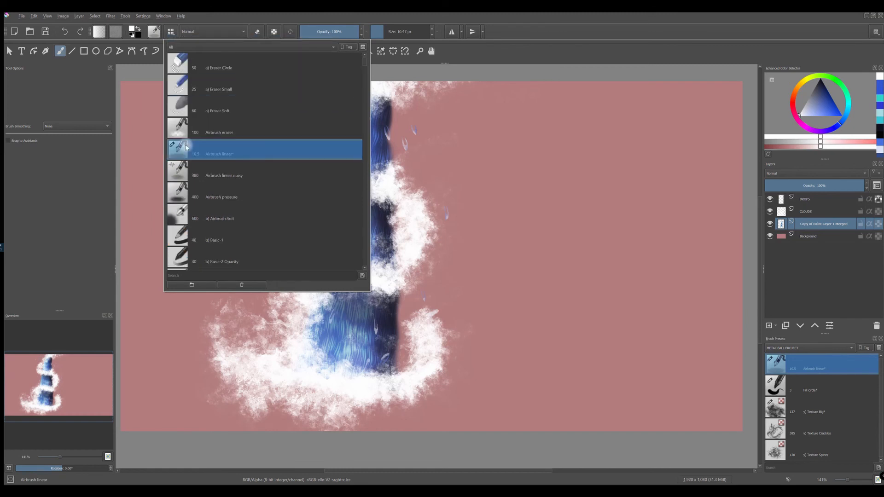
pyautogui.click(182, 278)
pyautogui.write('DiSTORT')
pyautogui.click(184, 88)
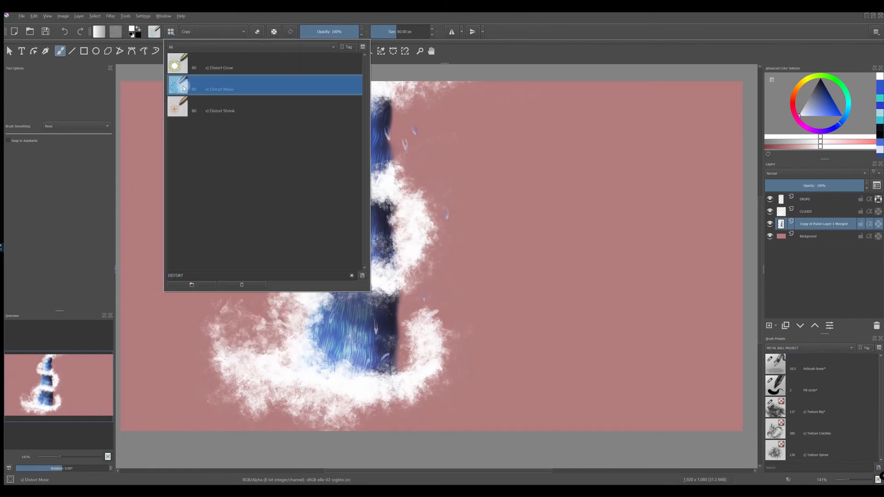
pyautogui.moveTo(183, 87)
pyautogui.click(558, 56)
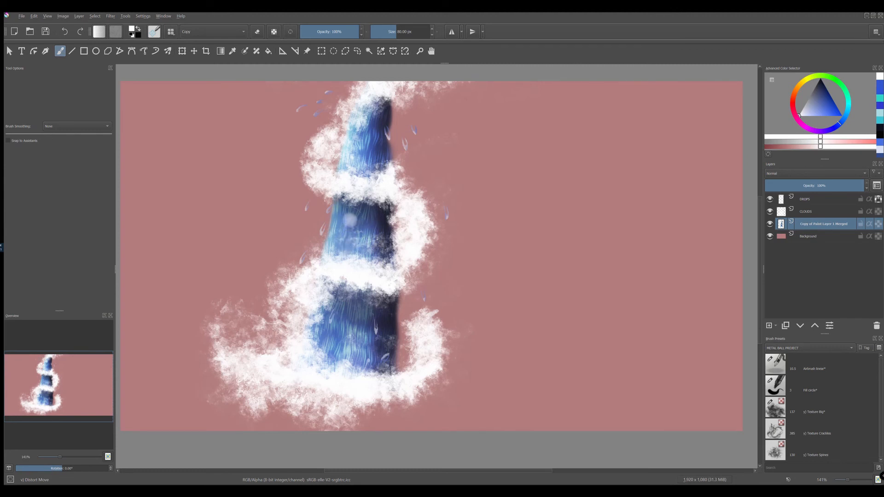
# Step: Reshape the water column with Distort Move strokes along its dark edge, base and middle section
pyautogui.moveTo(390, 115); pyautogui.dragTo(387, 155)
pyautogui.moveTo(390, 222); pyautogui.dragTo(389, 241)
pyautogui.moveTo(396, 296)
pyautogui.mouseDown()
pyautogui.moveTo(386, 362)
pyautogui.moveTo(388, 316)
pyautogui.mouseUp()
pyautogui.moveTo(393, 357)
pyautogui.mouseDown()
pyautogui.moveTo(390, 322)
pyautogui.moveTo(358, 342)
pyautogui.moveTo(335, 341)
pyautogui.moveTo(326, 359)
pyautogui.moveTo(341, 380)
pyautogui.moveTo(339, 309)
pyautogui.moveTo(318, 352)
pyautogui.moveTo(365, 352)
pyautogui.mouseUp()
pyautogui.moveTo(351, 202); pyautogui.dragTo(358, 234)
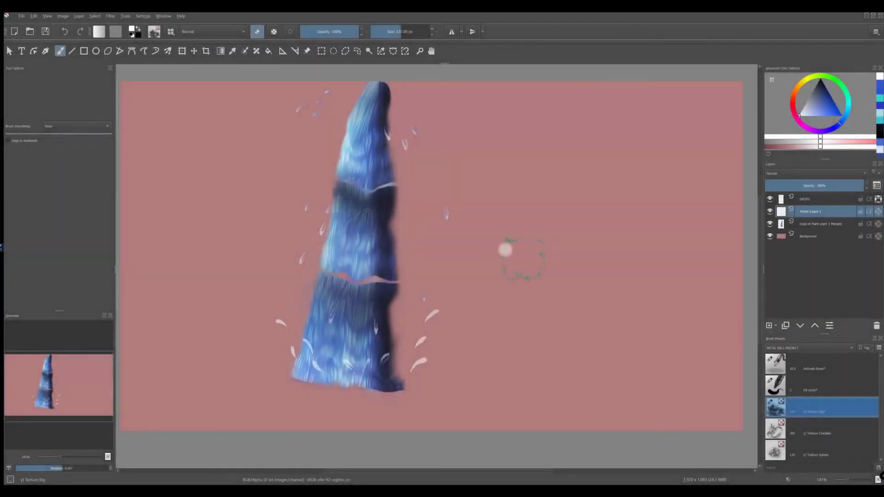
# Step: Turn off eraser mode and paint white cloud bands across the column's upper part, middle and base on Paint Layer 1
pyautogui.click(258, 32)
pyautogui.moveTo(317, 185)
pyautogui.mouseDown()
pyautogui.moveTo(405, 185)
pyautogui.moveTo(327, 174)
pyautogui.moveTo(322, 196)
pyautogui.mouseUp()
pyautogui.moveTo(335, 276)
pyautogui.mouseDown()
pyautogui.moveTo(349, 267)
pyautogui.moveTo(417, 304)
pyautogui.moveTo(276, 364)
pyautogui.moveTo(446, 385)
pyautogui.moveTo(276, 380)
pyautogui.moveTo(414, 405)
pyautogui.mouseUp()
# Step: Switch the texture brush to eraser mode and trim the outer edges of the clouds around the column's upper part
pyautogui.press('e')
pyautogui.moveTo(332, 207)
pyautogui.mouseDown()
pyautogui.moveTo(374, 188)
pyautogui.moveTo(365, 173)
pyautogui.moveTo(301, 157)
pyautogui.mouseUp()
pyautogui.moveTo(299, 122); pyautogui.dragTo(286, 198)
pyautogui.moveTo(441, 168); pyautogui.dragTo(457, 189)
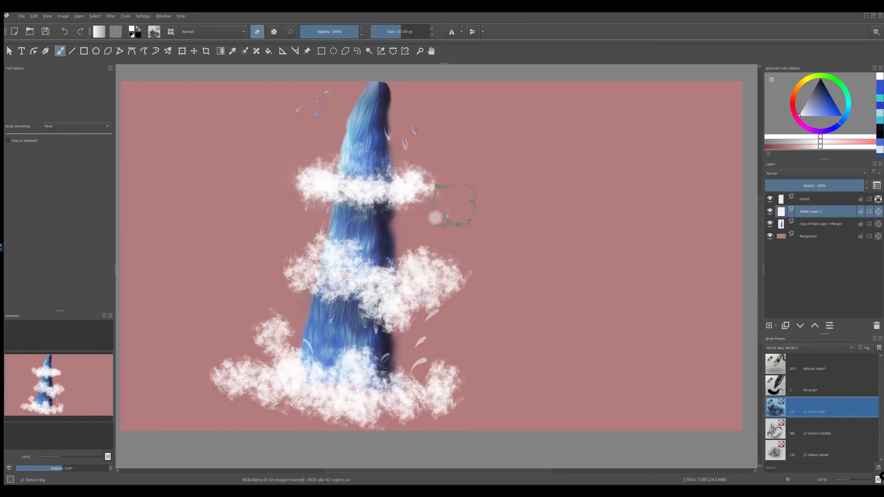
# Step: Turn off eraser mode, enclose the cloud at the column's base in an outline selection, delete it, and deselect
pyautogui.click(257, 31)
pyautogui.moveTo(299, 251)
pyautogui.mouseDown()
pyautogui.moveTo(345, 286)
pyautogui.moveTo(395, 299)
pyautogui.moveTo(364, 405)
pyautogui.moveTo(258, 416)
pyautogui.moveTo(349, 362)
pyautogui.moveTo(368, 424)
pyautogui.mouseUp()
pyautogui.hotkey('ctrl', 'z')
pyautogui.click(357, 52)
pyautogui.moveTo(497, 348); pyautogui.dragTo(501, 336)
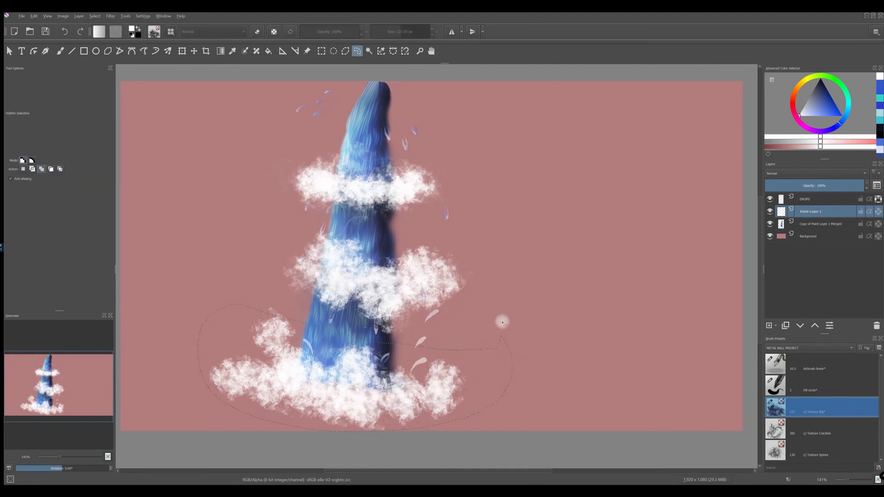
pyautogui.press('Delete')
pyautogui.hotkey('ctrl', 'shift', 'a')
# Step: Return to the freehand brush, extend the middle cloud outward on the column's light side, and paint white foam along its base
pyautogui.press('b')
pyautogui.moveTo(316, 265)
pyautogui.mouseDown()
pyautogui.moveTo(303, 257)
pyautogui.moveTo(296, 285)
pyautogui.mouseUp()
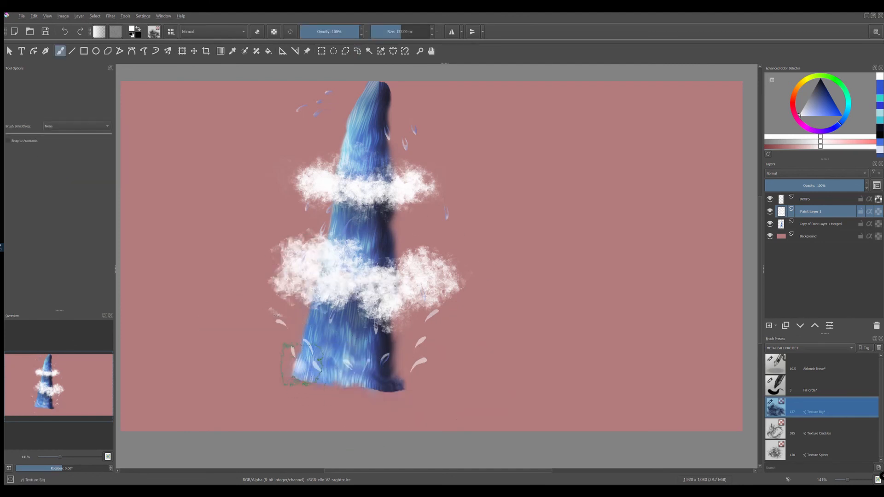
pyautogui.moveTo(299, 371)
pyautogui.mouseDown()
pyautogui.moveTo(329, 380)
pyautogui.moveTo(386, 388)
pyautogui.mouseUp()
# Step: Filter the brush presets by the Textures tag and choose the y) Texture Splat preset
pyautogui.click(170, 32)
pyautogui.click(191, 47)
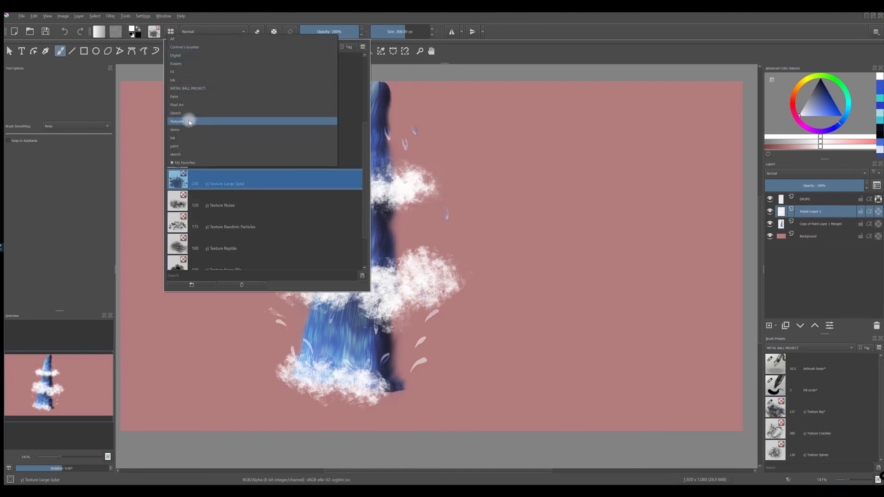
pyautogui.click(190, 120)
pyautogui.click(211, 198)
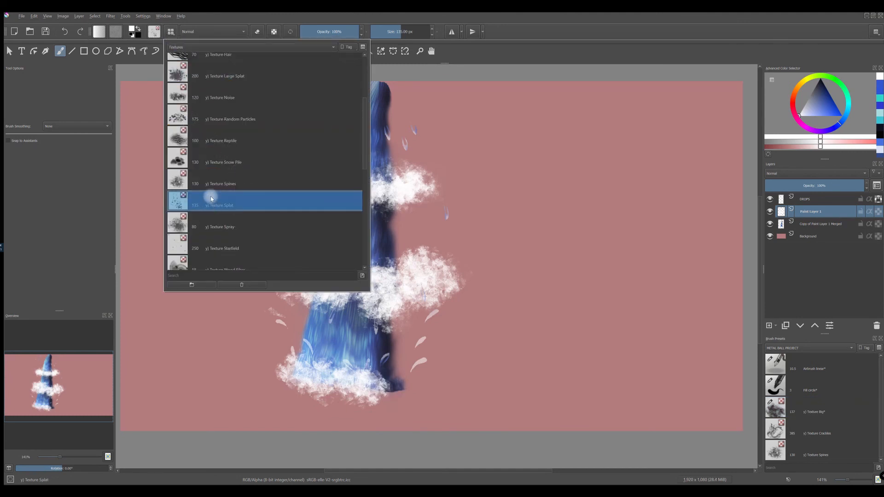
pyautogui.moveTo(211, 197)
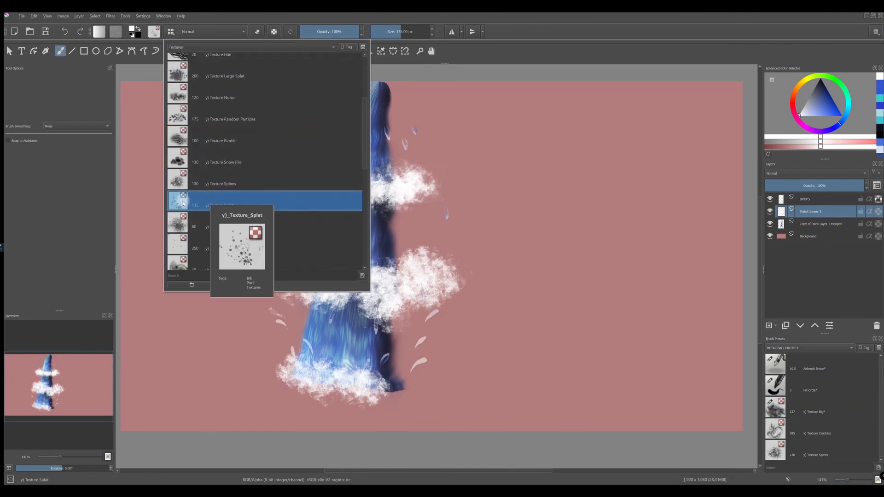
pyautogui.click(624, 54)
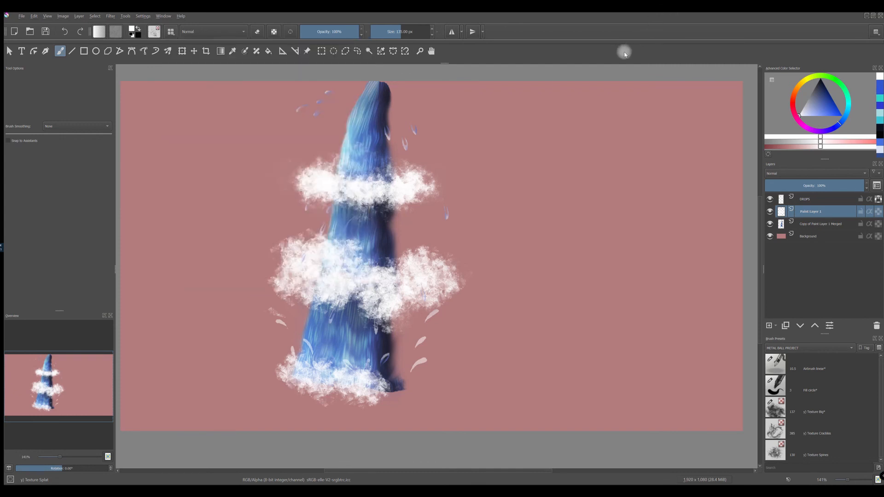
# Step: Splatter white droplets around the base foam, the middle cloud and the column's tip, undoing the stray stroke near the tip
pyautogui.moveTo(389, 385)
pyautogui.mouseDown()
pyautogui.moveTo(384, 377)
pyautogui.moveTo(399, 376)
pyautogui.moveTo(322, 372)
pyautogui.mouseUp()
pyautogui.click(367, 375)
pyautogui.moveTo(323, 267); pyautogui.dragTo(371, 273)
pyautogui.moveTo(376, 108)
pyautogui.mouseDown()
pyautogui.moveTo(370, 83)
pyautogui.moveTo(353, 96)
pyautogui.moveTo(344, 87)
pyautogui.moveTo(383, 77)
pyautogui.moveTo(373, 120)
pyautogui.mouseUp()
pyautogui.hotkey('ctrl', 'z')
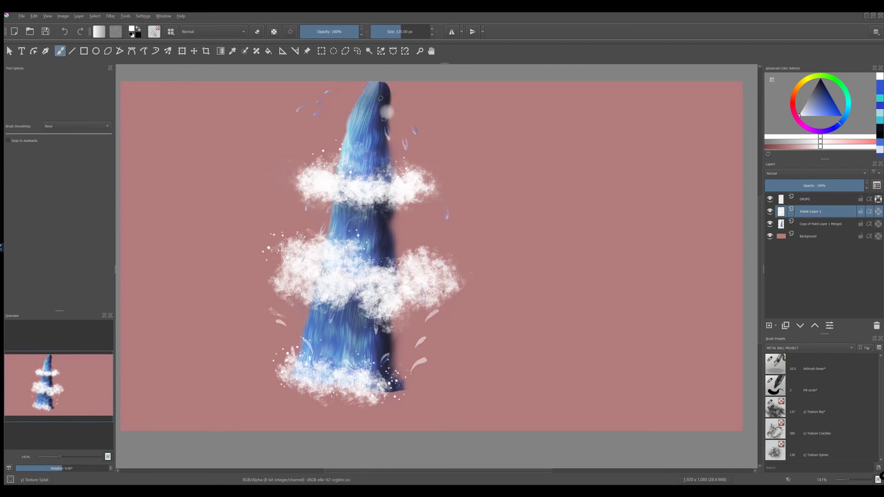
pyautogui.moveTo(367, 81)
pyautogui.mouseDown()
pyautogui.moveTo(347, 95)
pyautogui.moveTo(347, 73)
pyautogui.moveTo(351, 94)
pyautogui.mouseUp()
# Step: Choose the y) Texture Big preset from the Textures brush presets
pyautogui.click(171, 33)
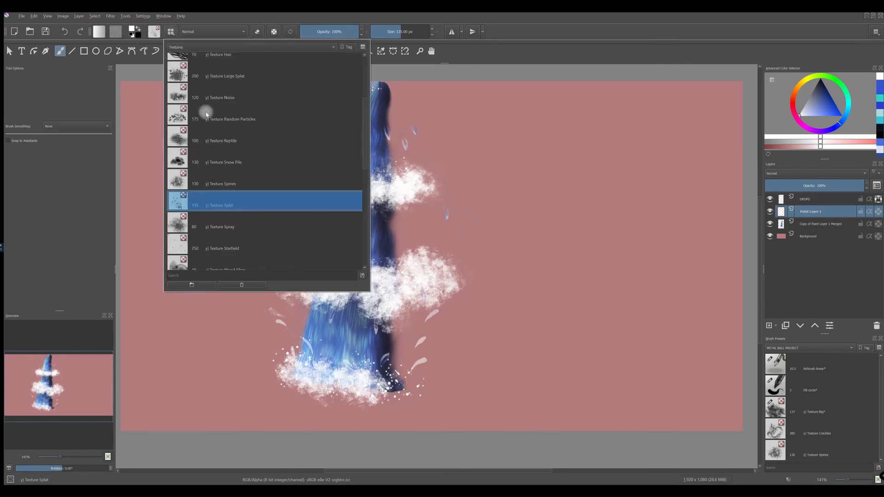
pyautogui.moveTo(364, 106); pyautogui.dragTo(361, 79)
pyautogui.click(179, 85)
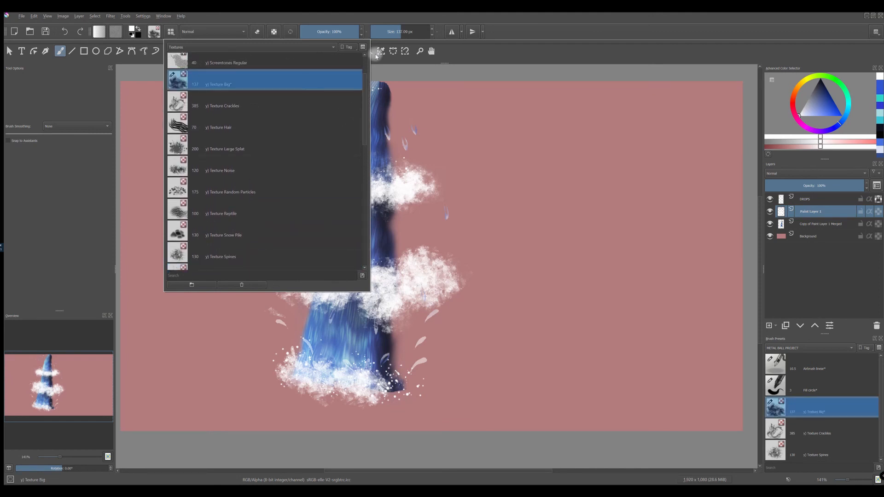
pyautogui.click(523, 48)
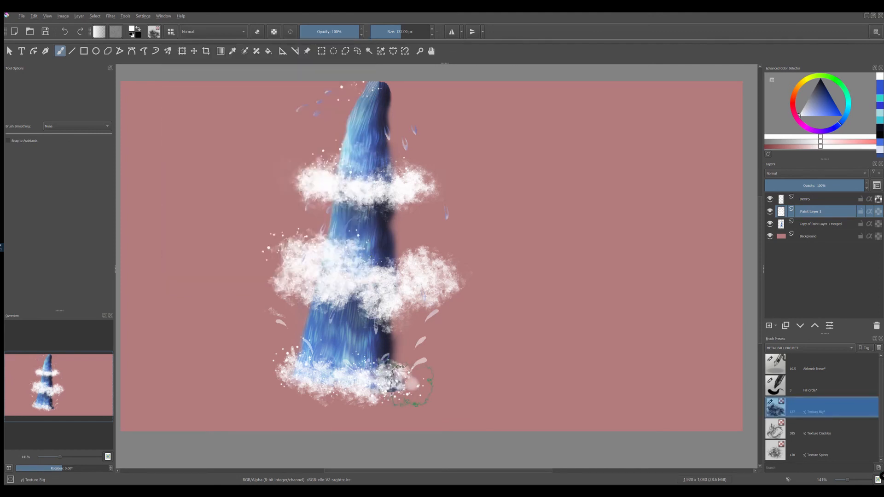
# Step: Build up fuller white clouds around the column's base and thicken the middle and upper bands on the column's dark side
pyautogui.moveTo(353, 396)
pyautogui.mouseDown()
pyautogui.moveTo(285, 391)
pyautogui.moveTo(351, 396)
pyautogui.moveTo(289, 362)
pyautogui.moveTo(275, 386)
pyautogui.mouseUp()
pyautogui.moveTo(412, 279); pyautogui.dragTo(426, 275)
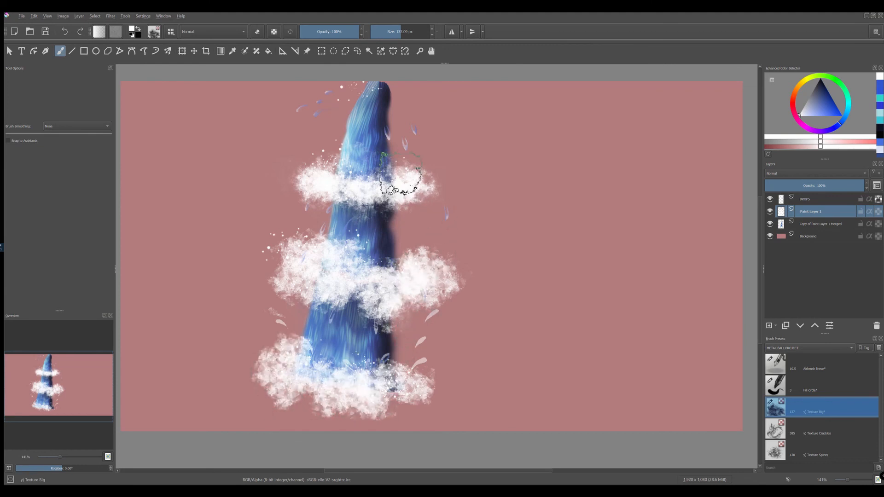
pyautogui.moveTo(401, 182); pyautogui.dragTo(413, 173)
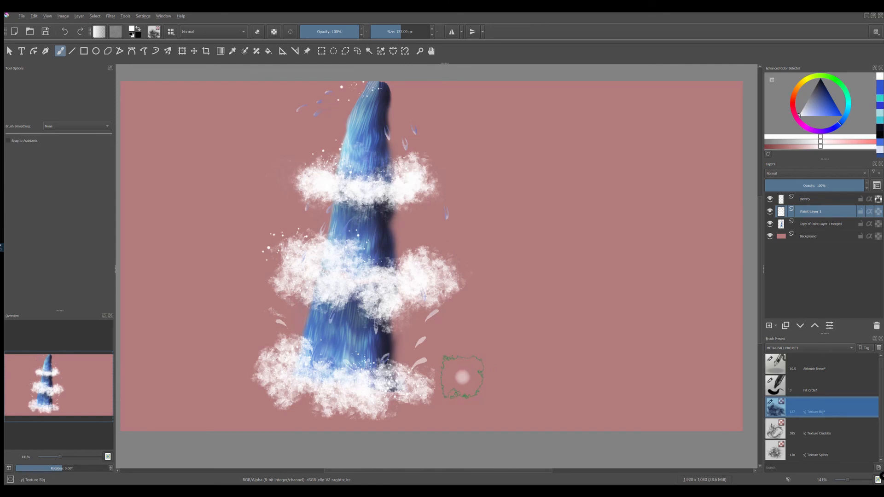